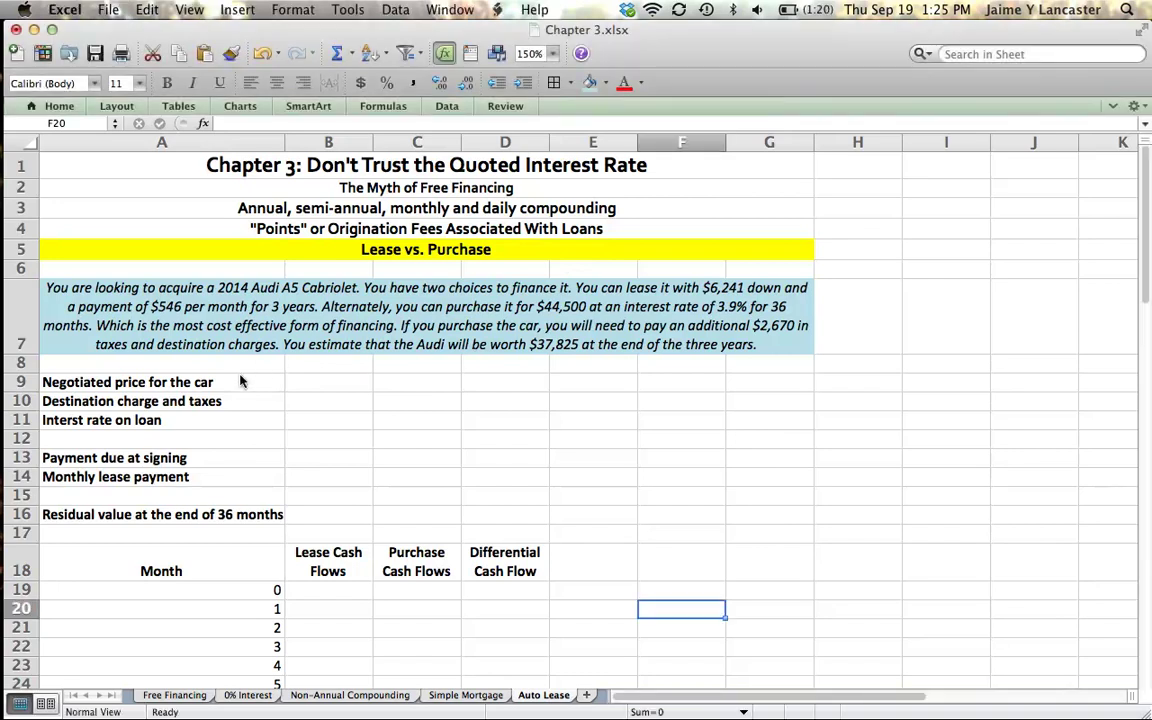
drag(236, 381, 328, 507)
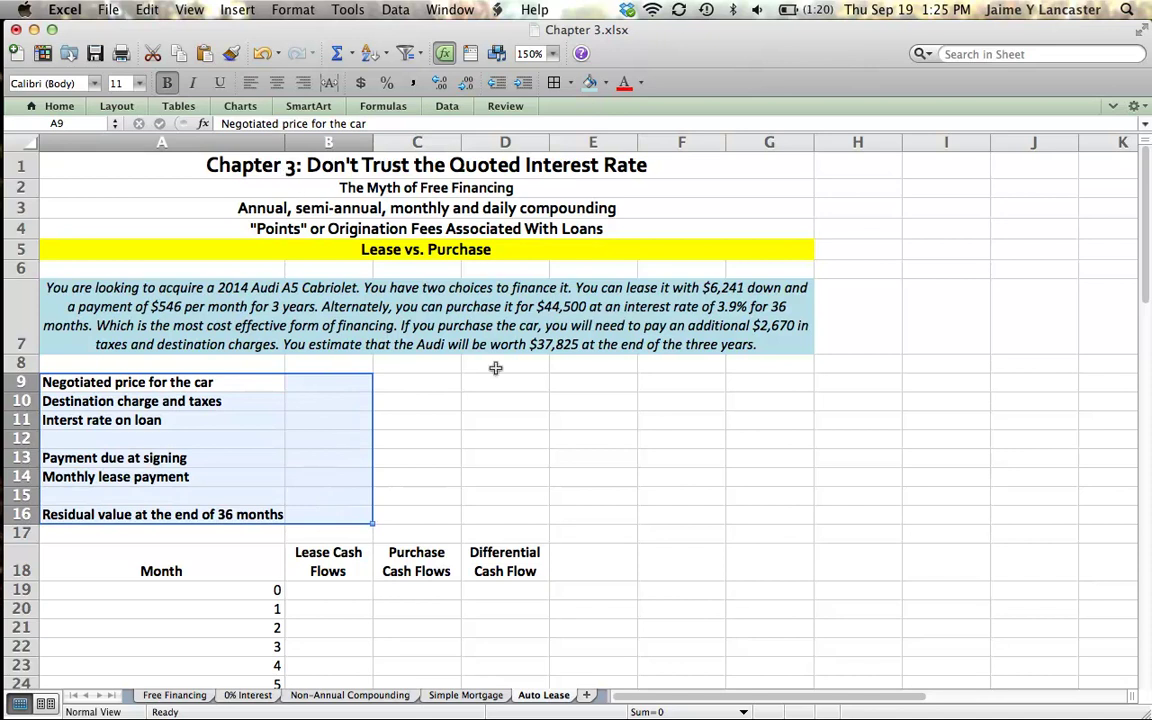
click(558, 418)
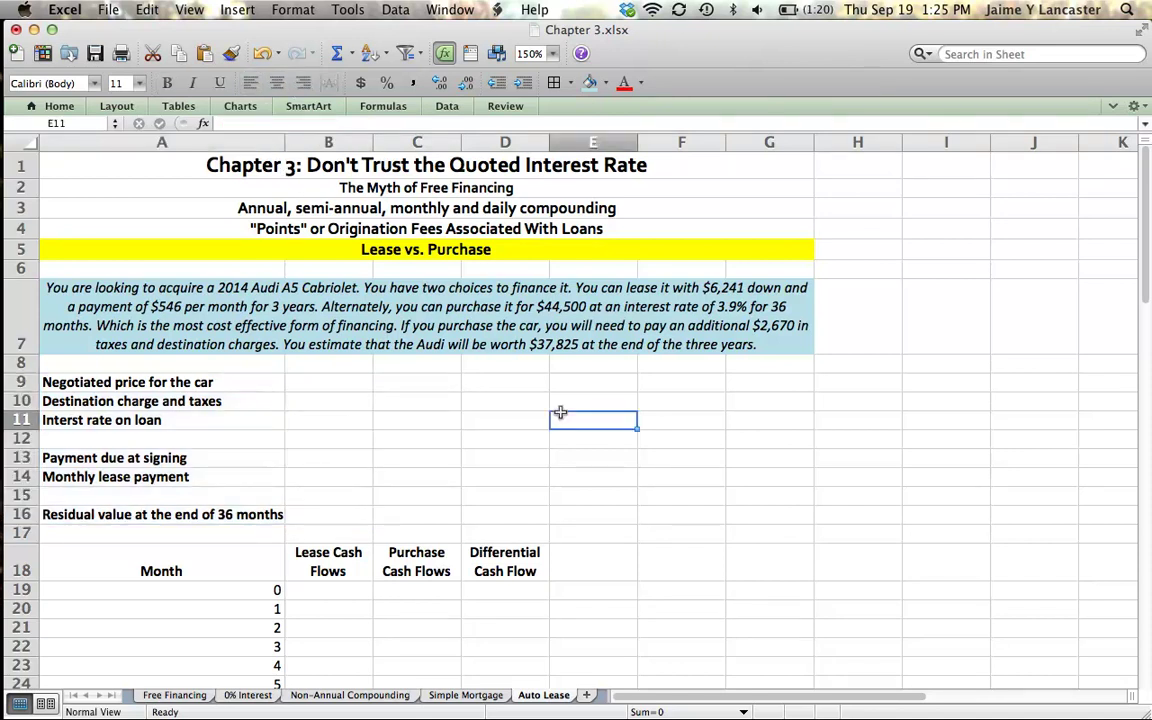
Step: Enter $44,500 as the negotiated price for the car in B9 and $2,670 as the destination charge and taxes in B10
click(328, 381)
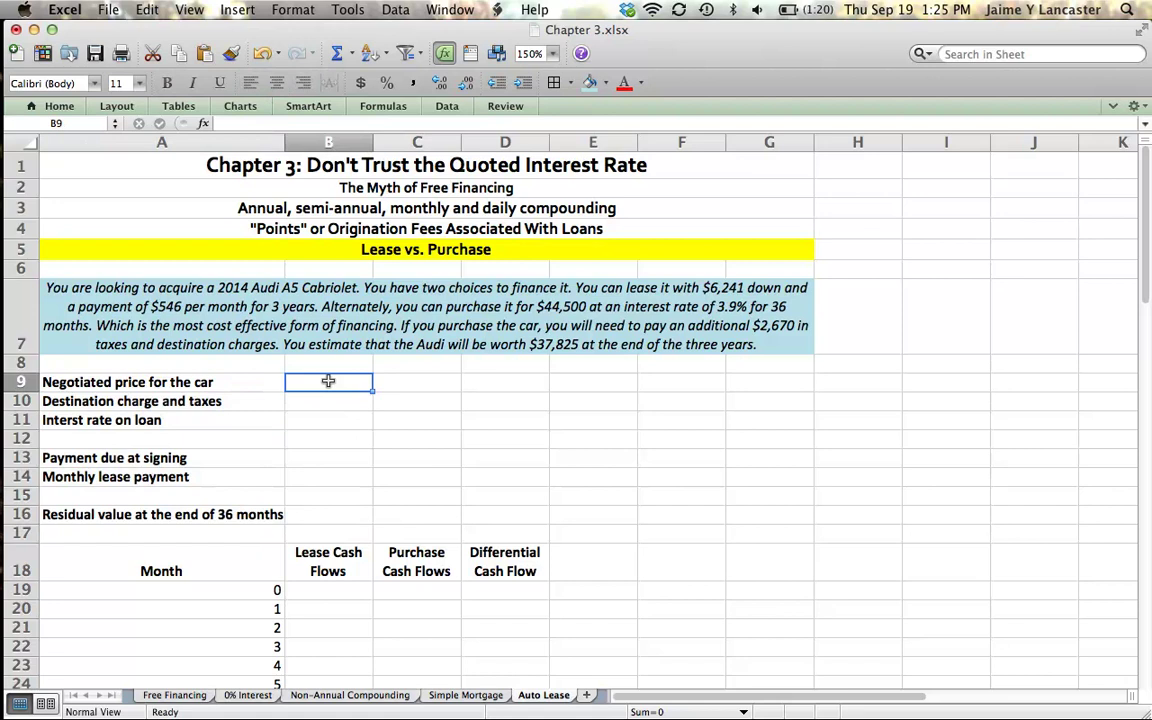
text($44,500)
key(Return)
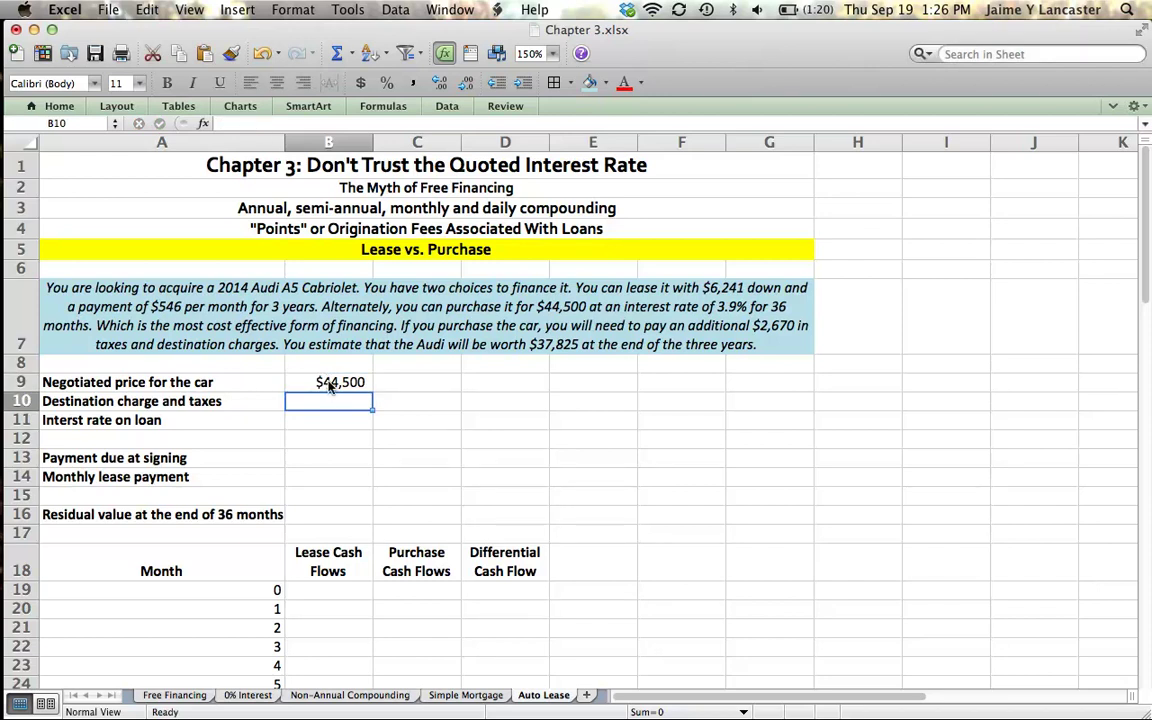
text($2,6)
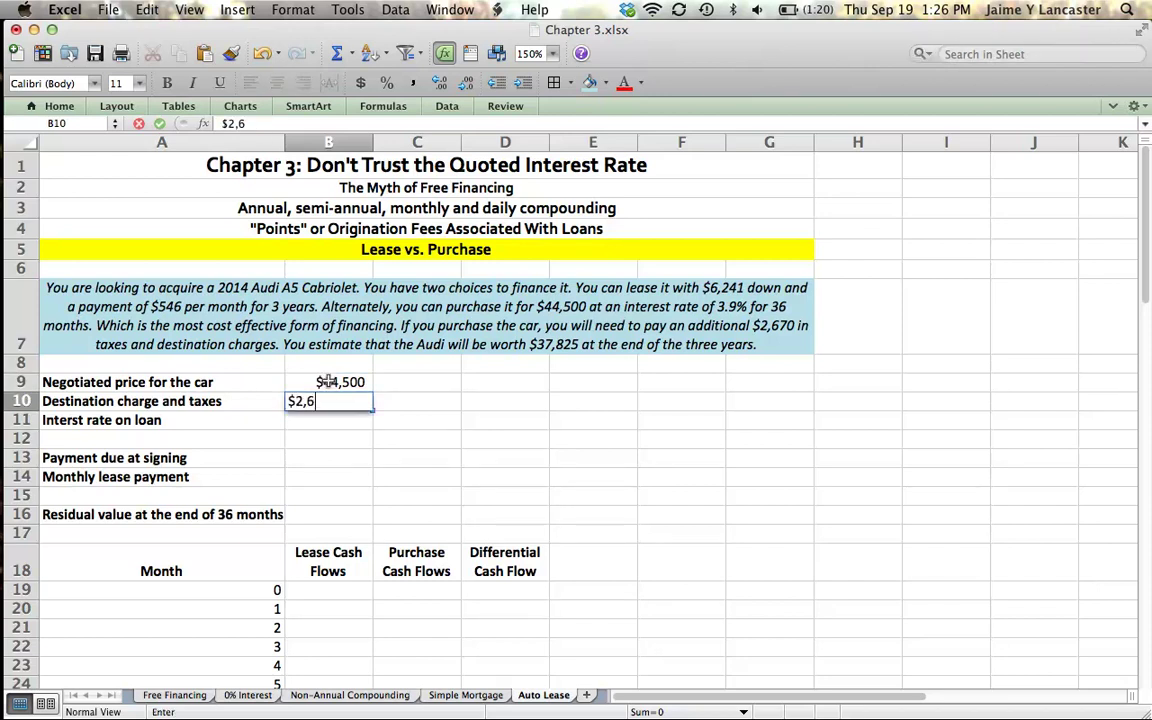
text(70)
key(Return)
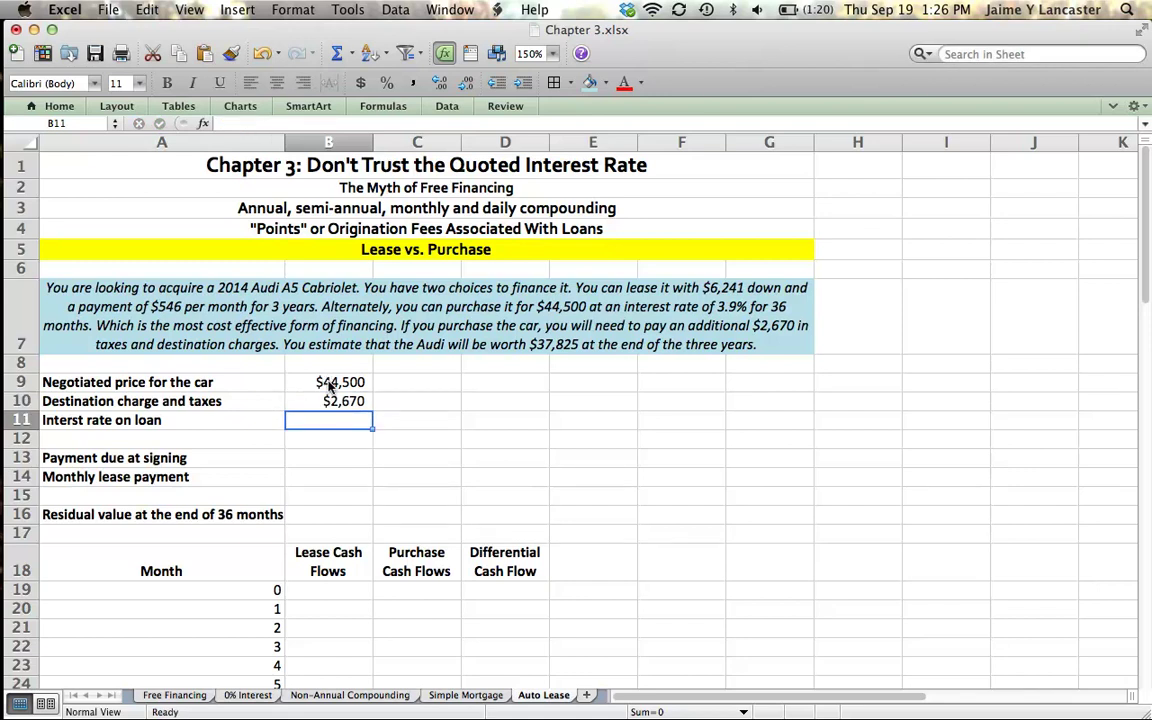
Step: Enter 3.9% as the interest rate on the loan in cell B11
text(3%)
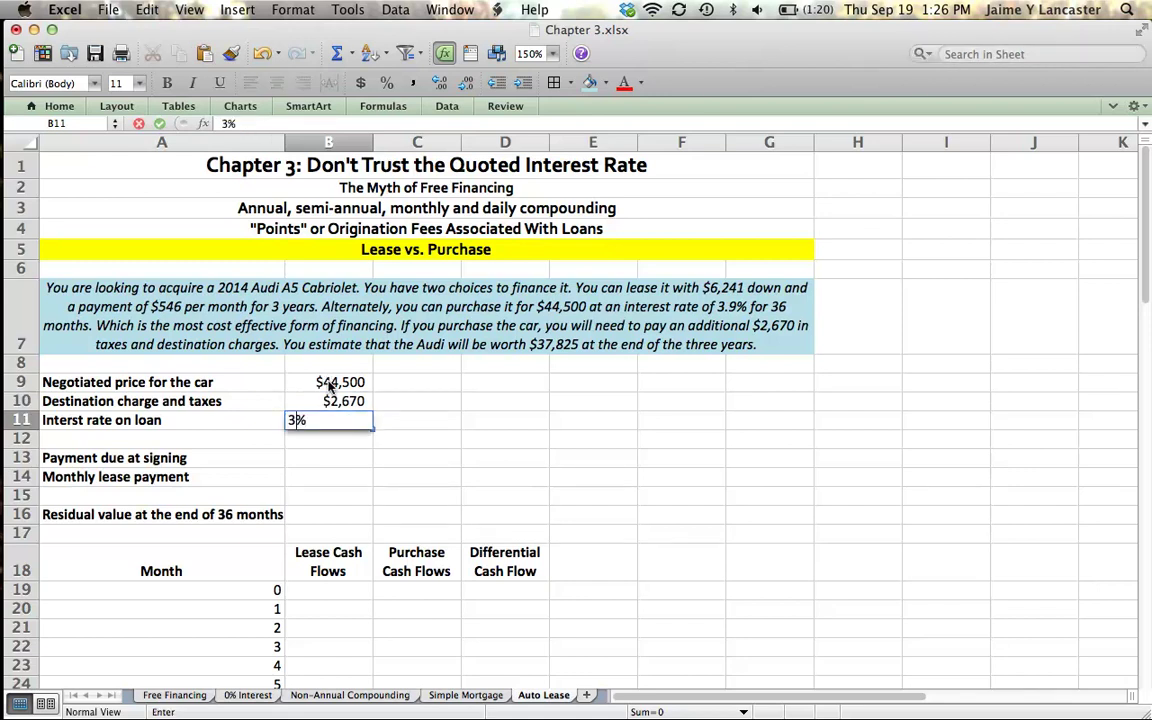
key(Left)
text(.9)
key(Return)
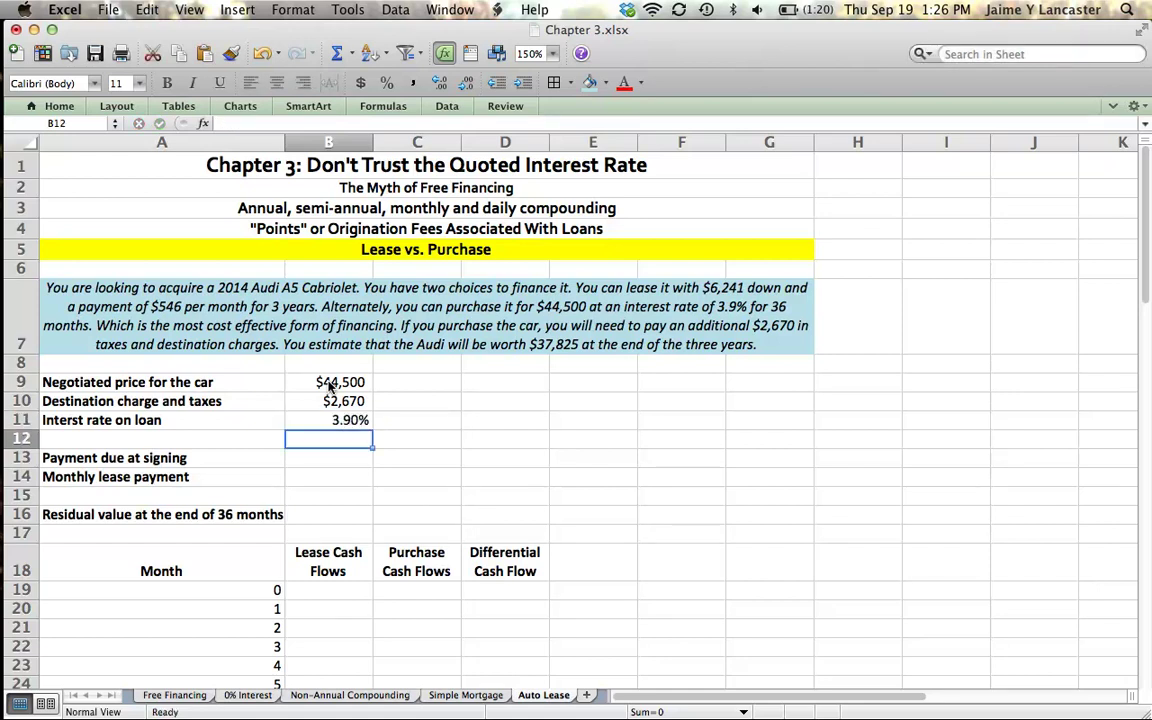
Step: Enter $37,825 as the residual value at the end of 36 months in cell B16
key(Down)
key(Down)
key(Down)
key(Down)
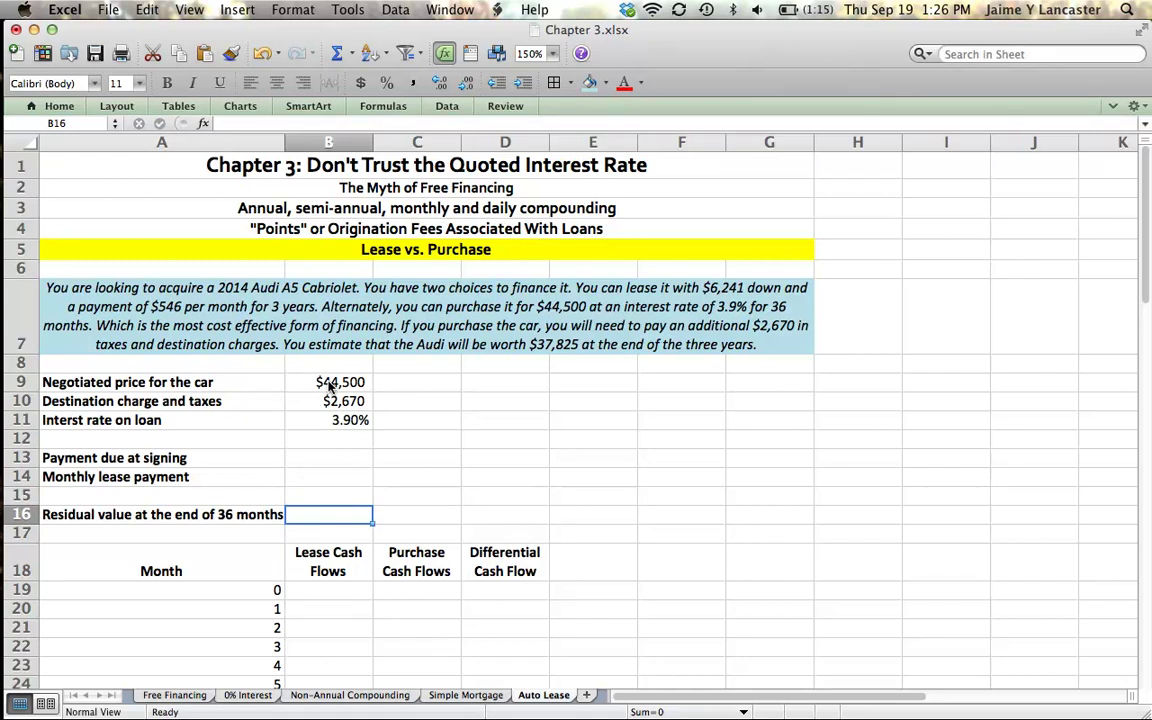
text($)
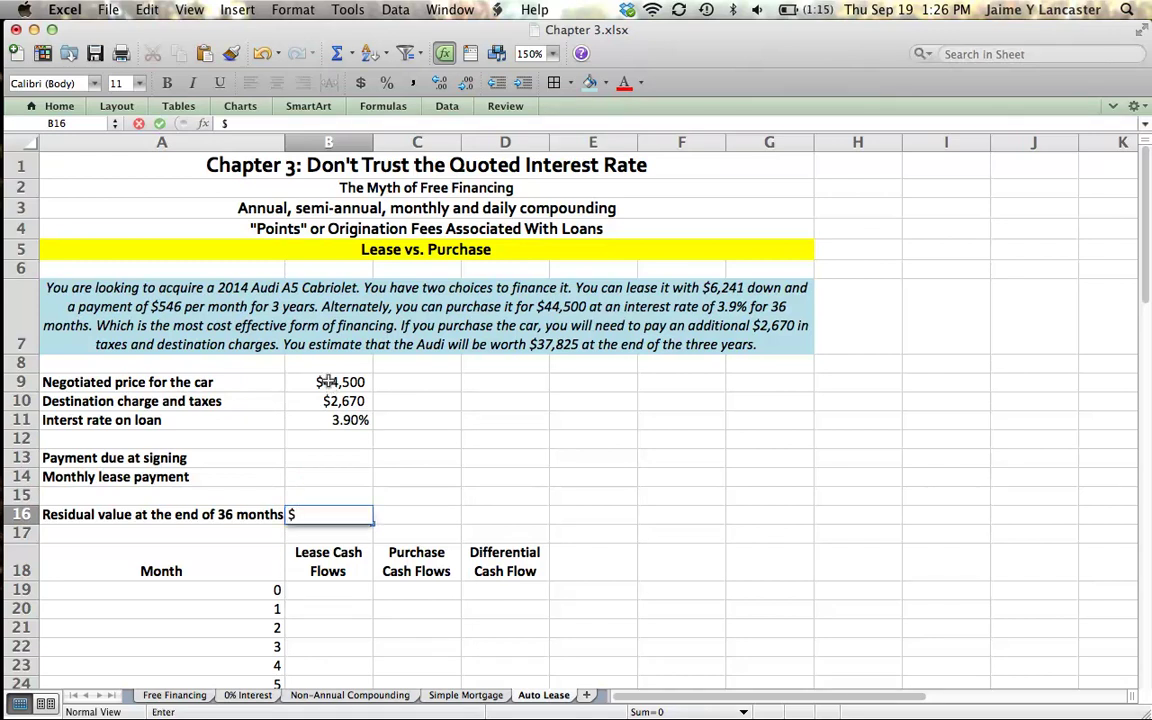
text(37,825)
key(Return)
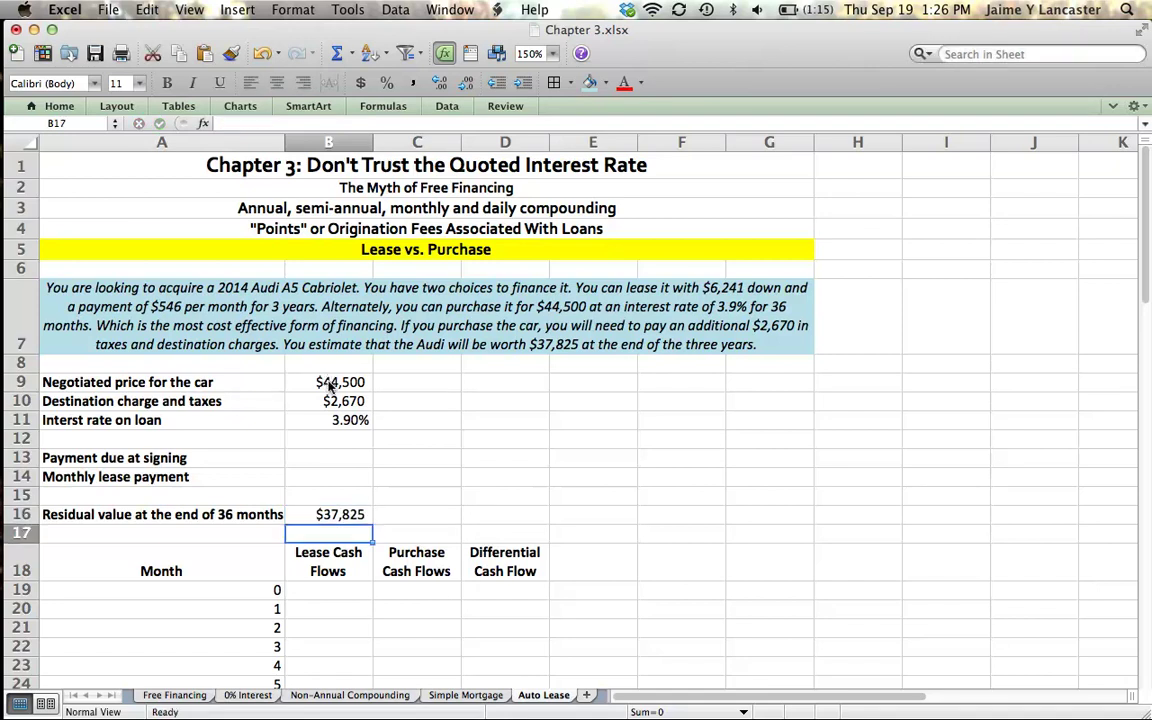
Step: Enter $6,241 as the payment due at signing in B13 and $546 as the monthly lease payment in B14
click(327, 459)
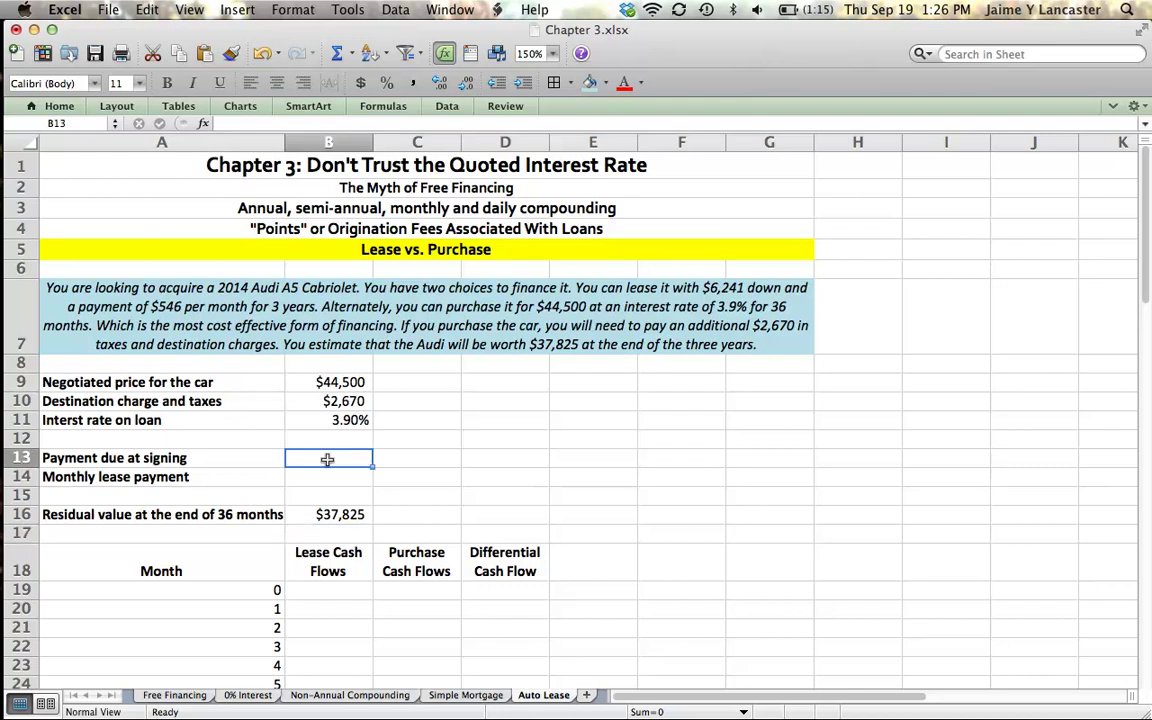
text($)
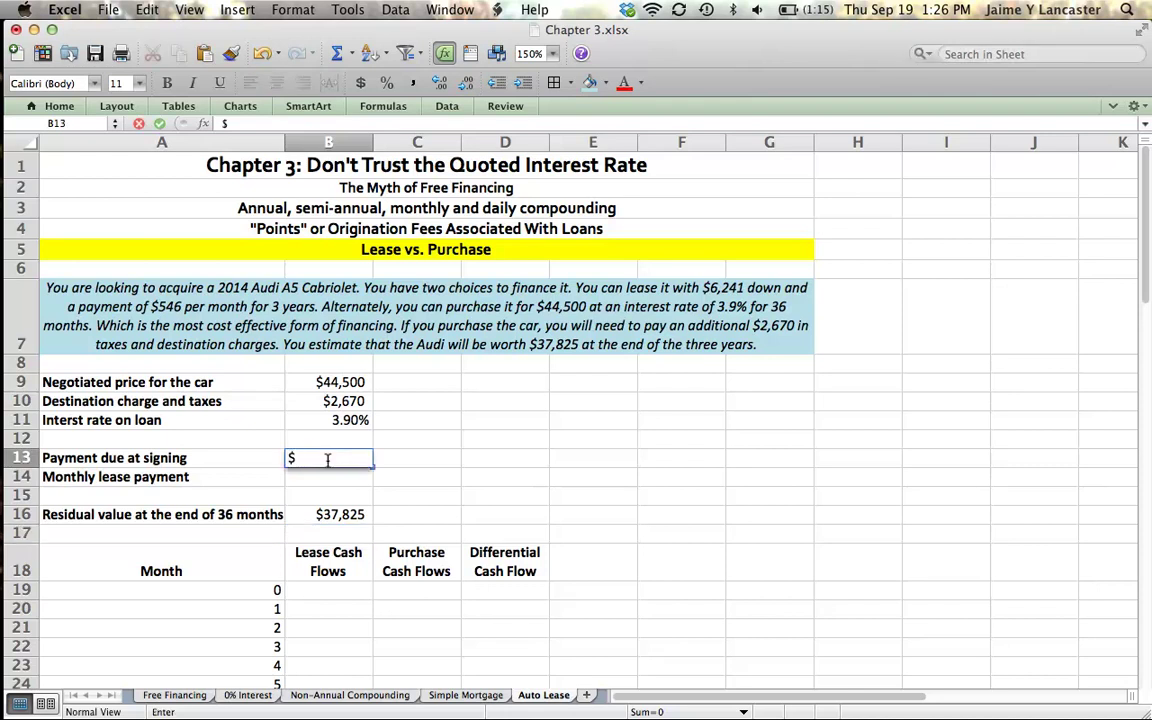
text(6,241)
key(Return)
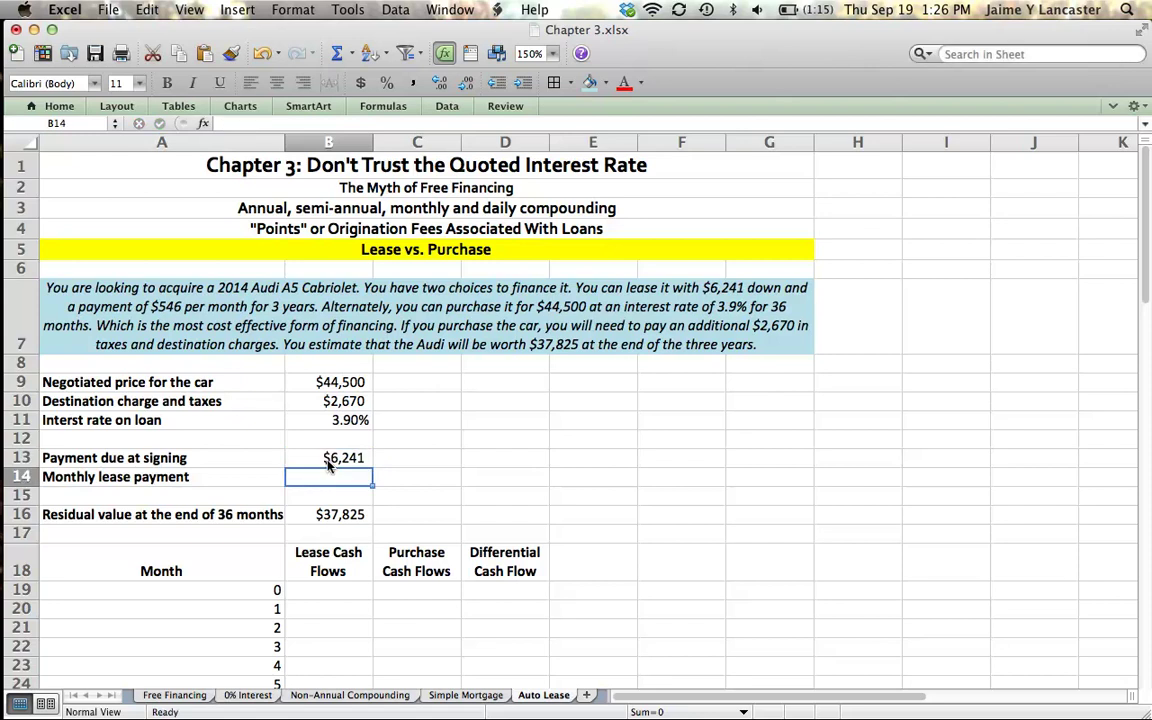
text($546)
key(Return)
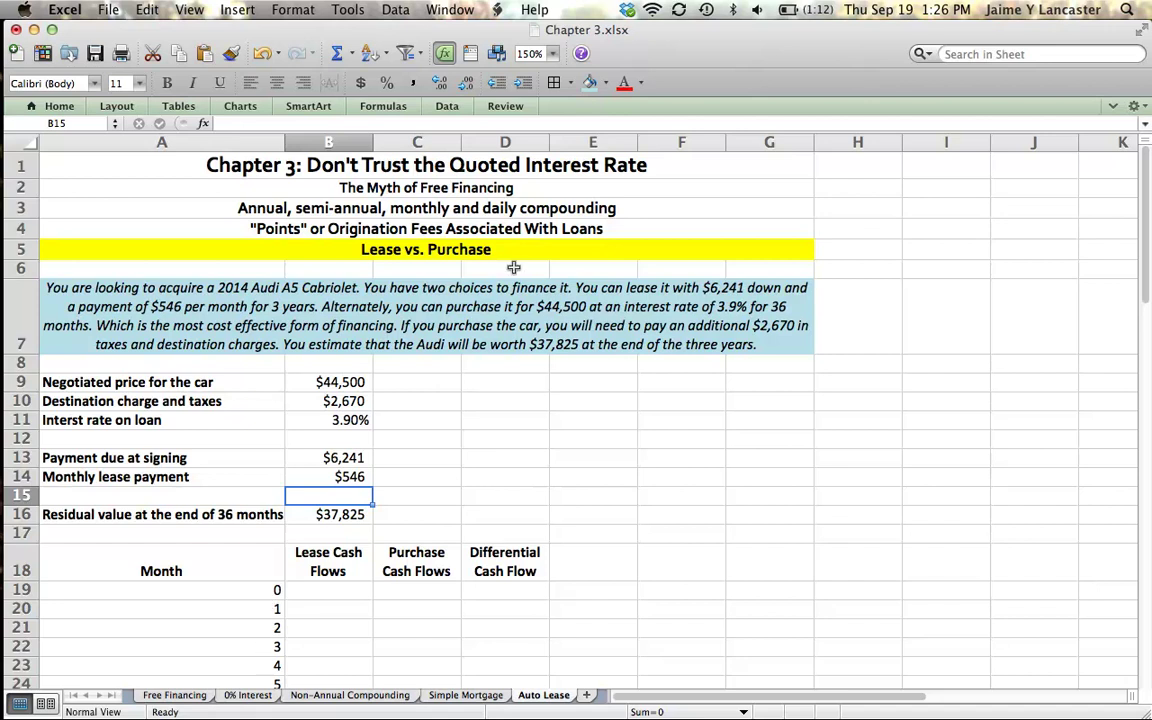
Step: Enter the month 0 lease cash flow in B19 as the negative of the payment due at signing, =-B13
click(555, 55)
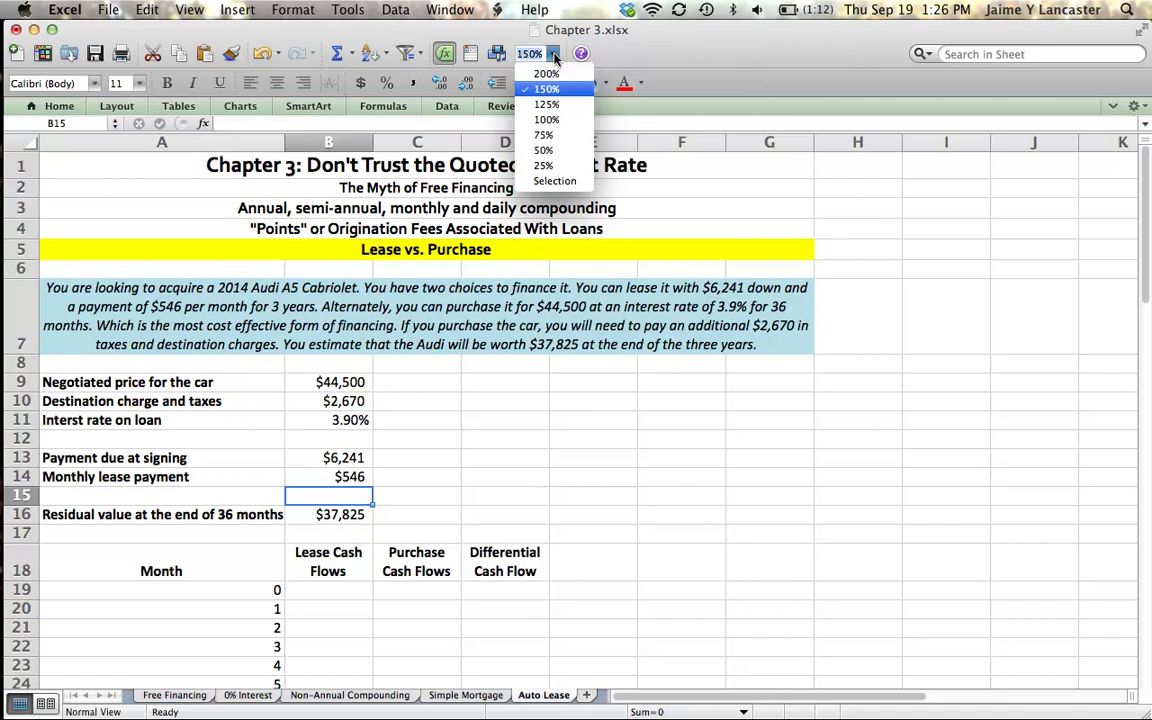
click(550, 119)
scroll(660, 270, down, 3)
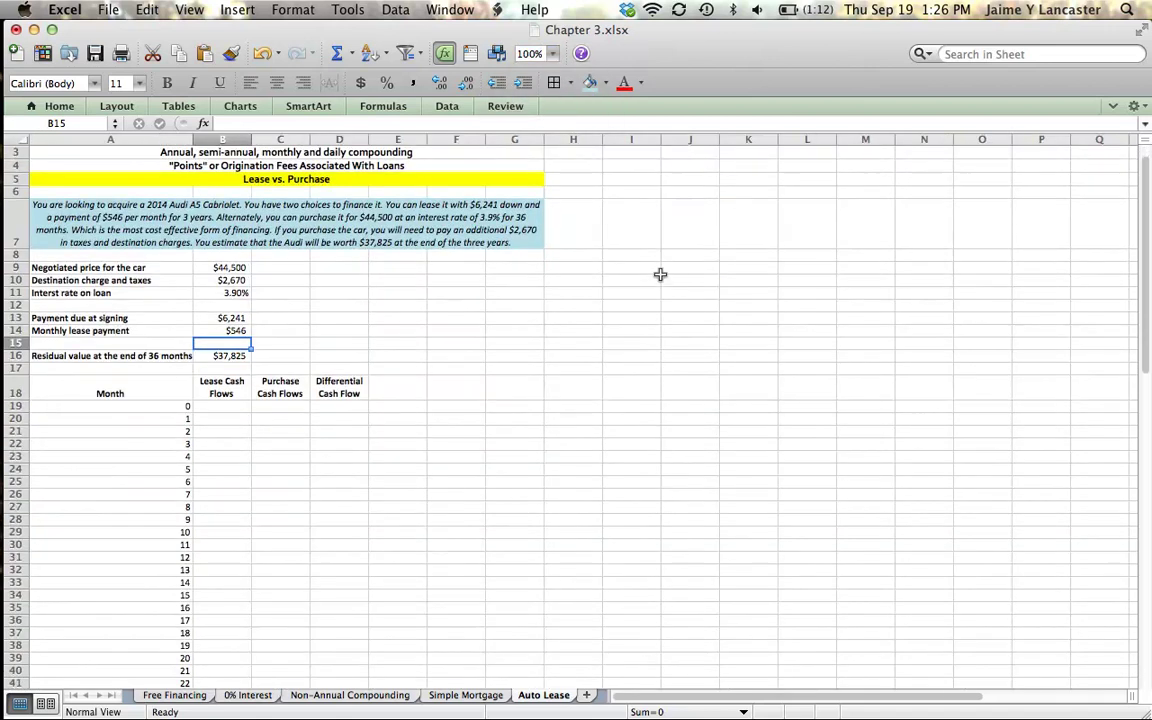
scroll(660, 274, down, 2)
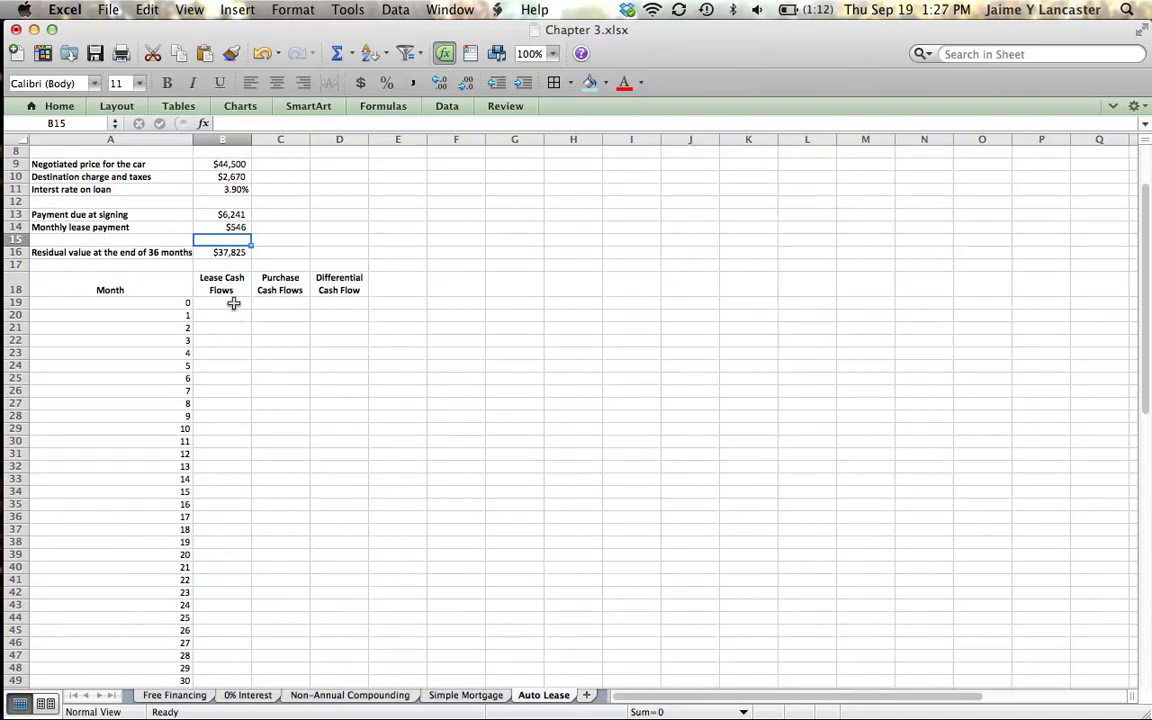
click(233, 303)
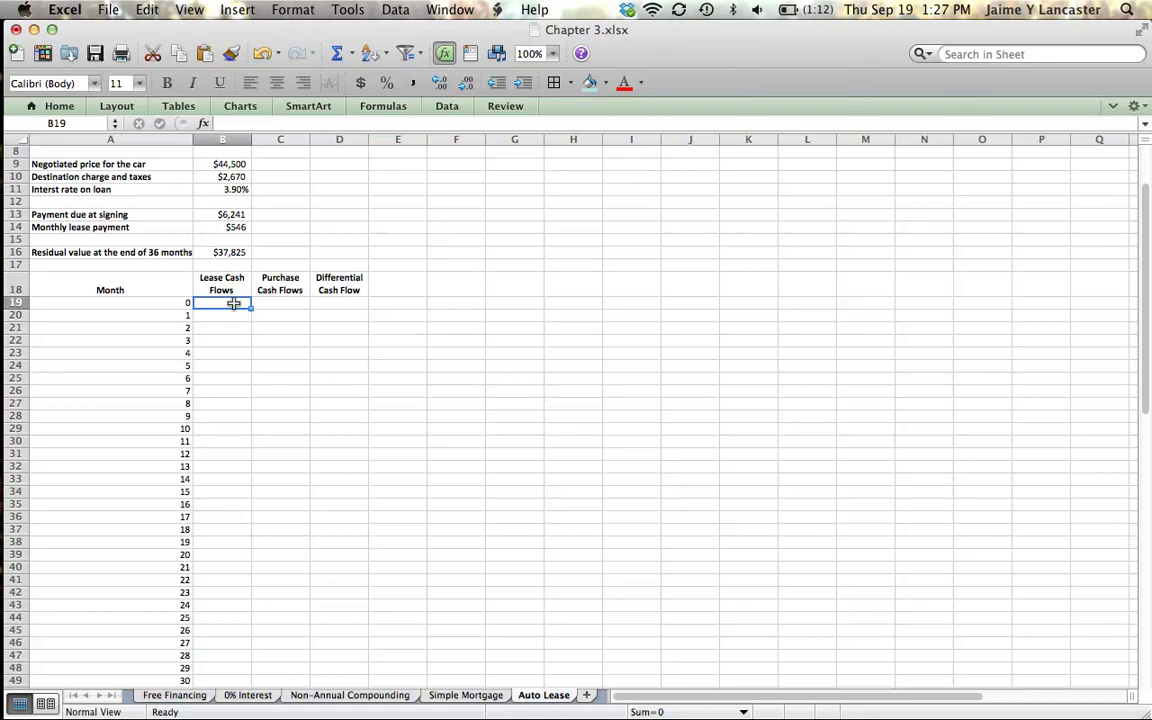
text(=-)
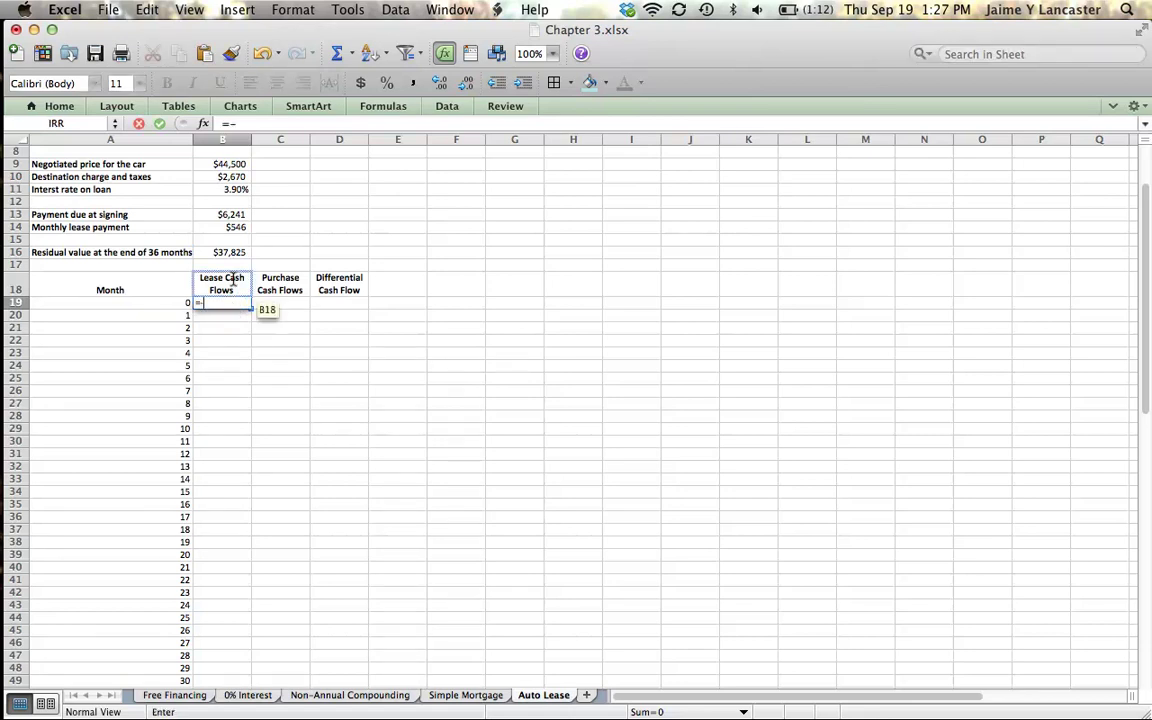
click(232, 215)
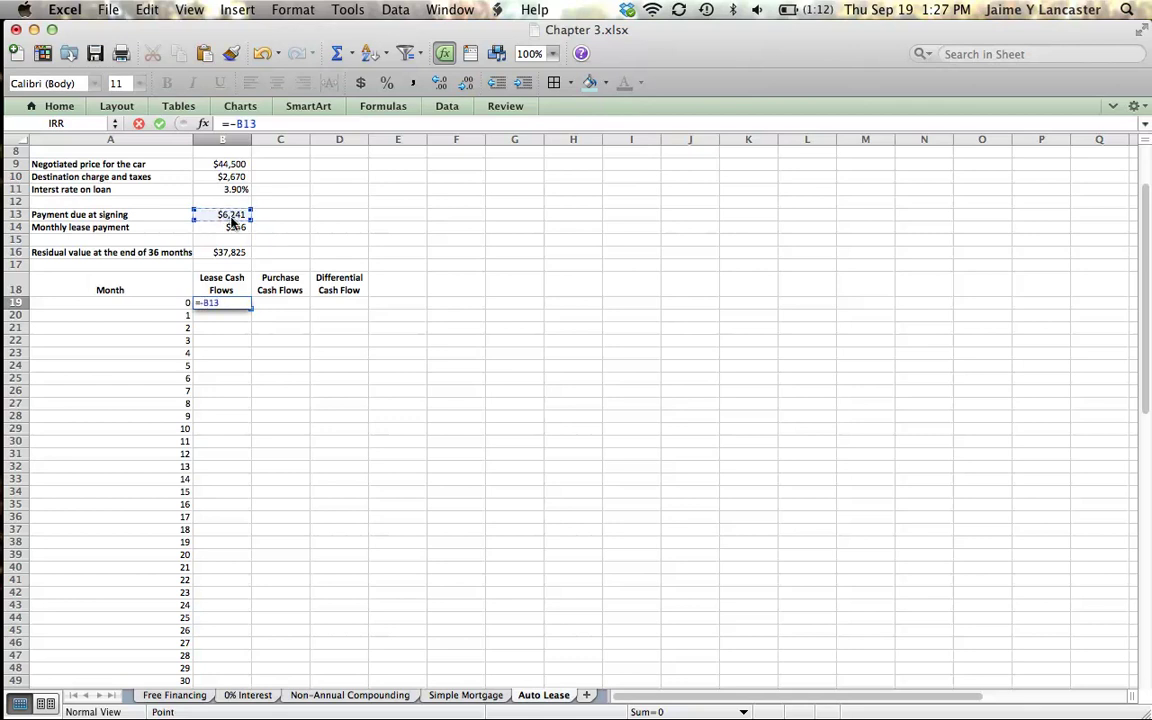
key(Return)
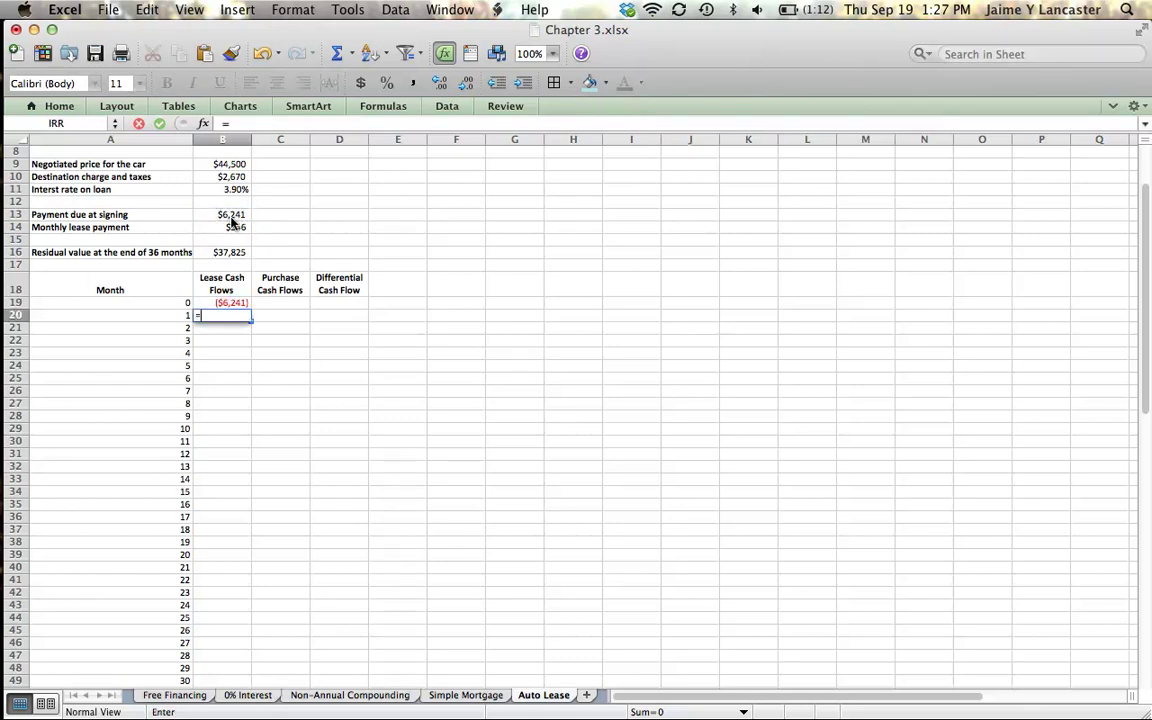
Step: Enter =-$B$14 as the month 1 lease cash flow in B20 and fill it down through month 36
text(=-)
click(231, 226)
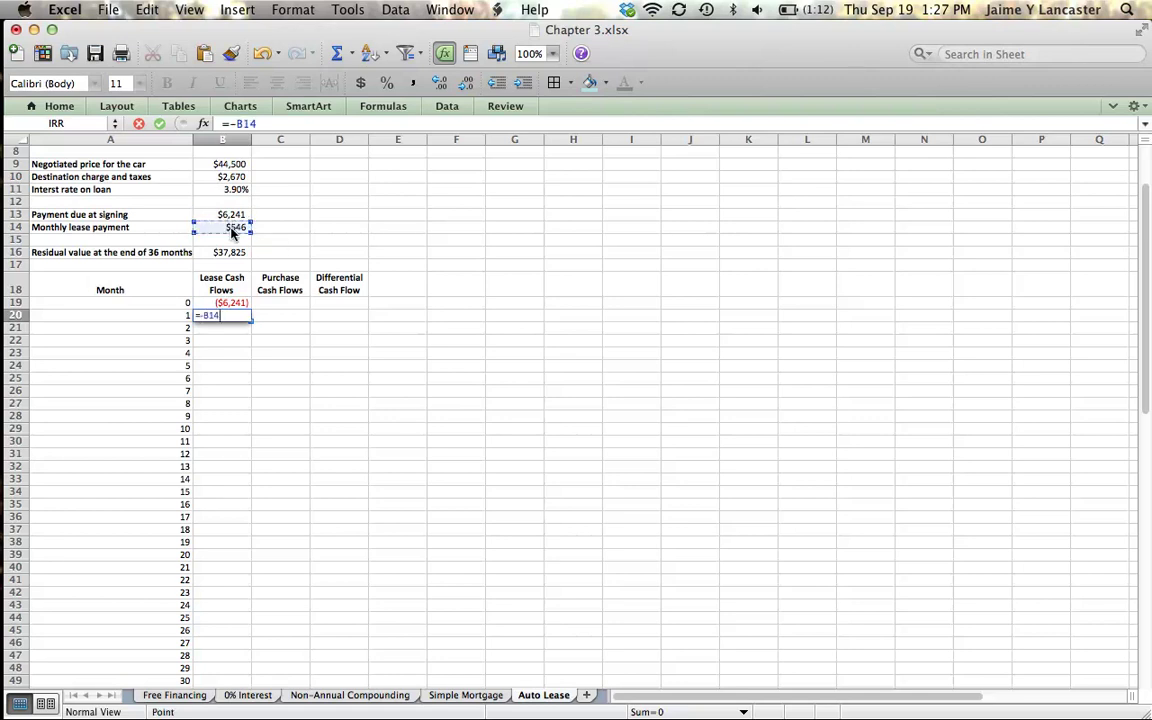
key(F4)
key(Return)
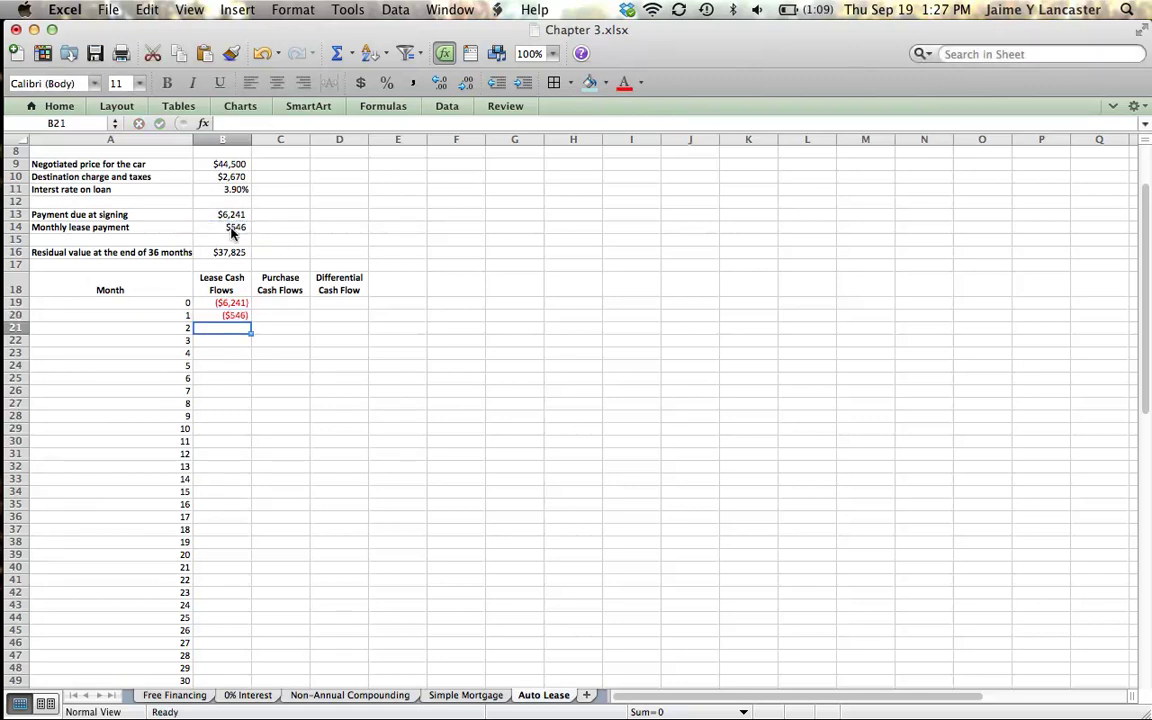
click(227, 315)
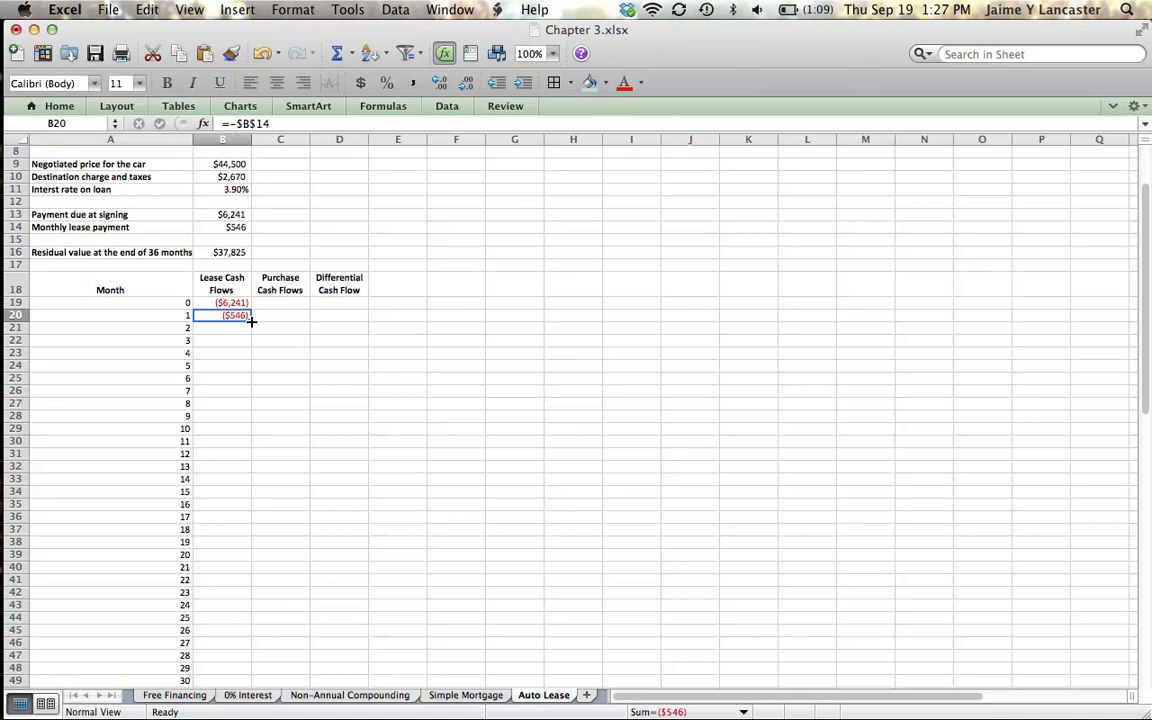
double_click(251, 320)
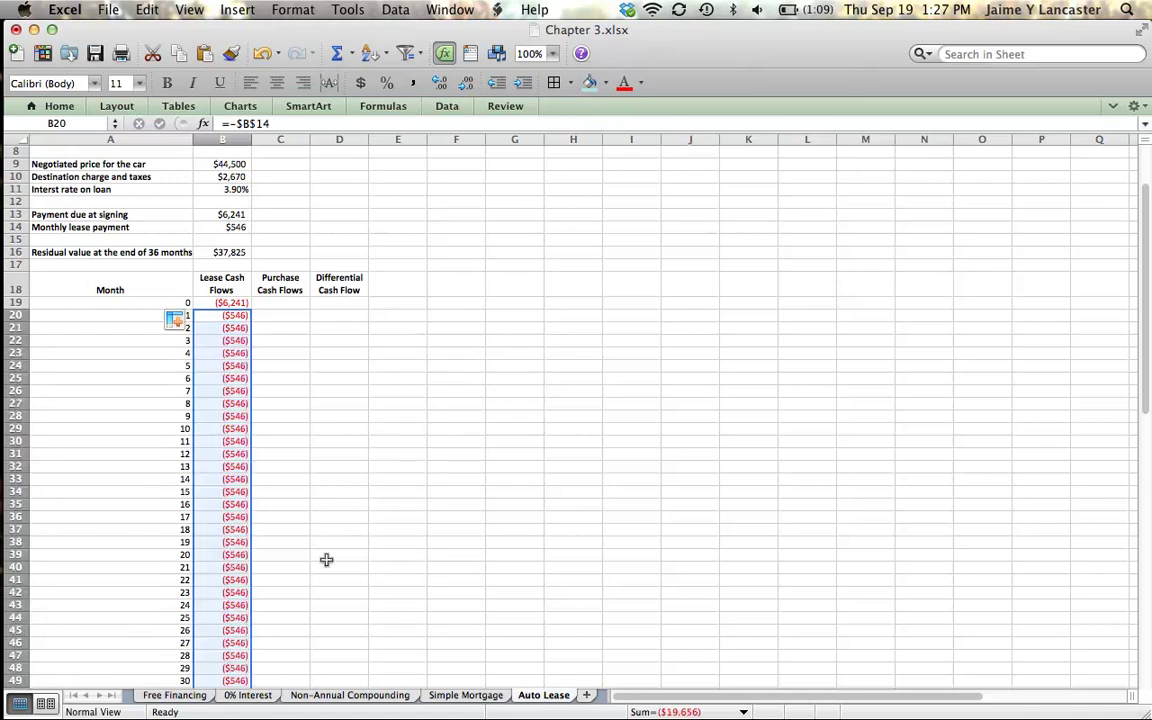
scroll(326, 559, down, 5)
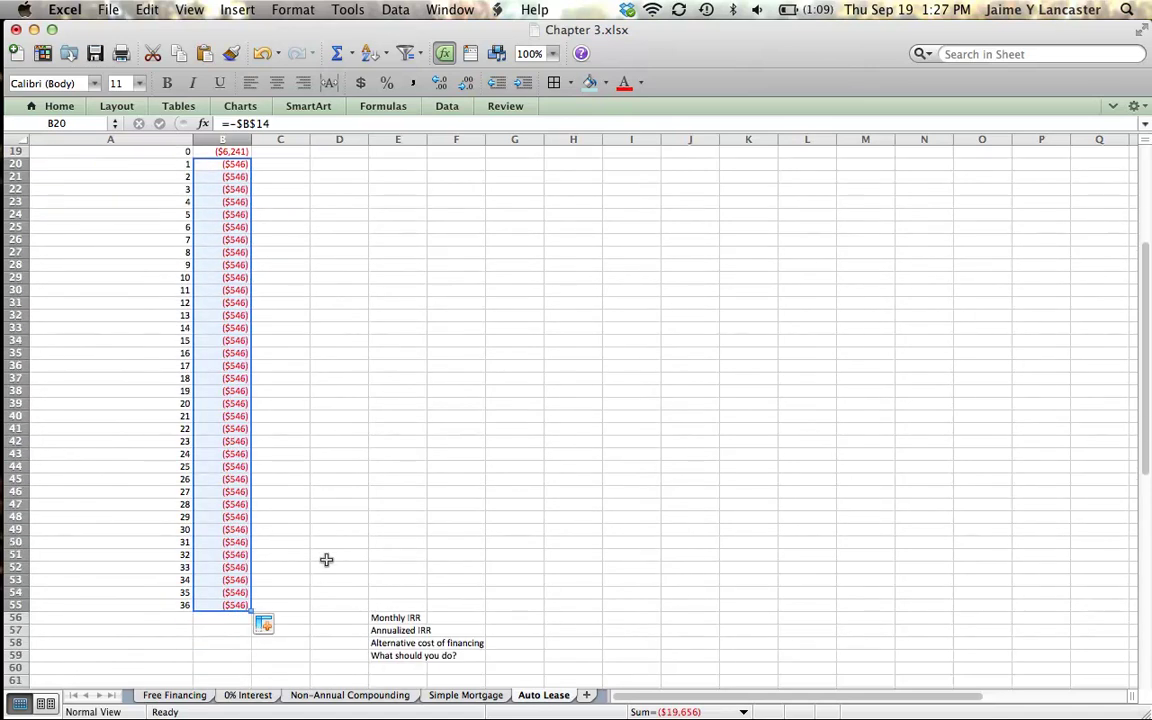
Step: Enter the month 0 purchase cash flow in C19 as the negative of the negotiated price, =-B9
scroll(326, 559, up, 6)
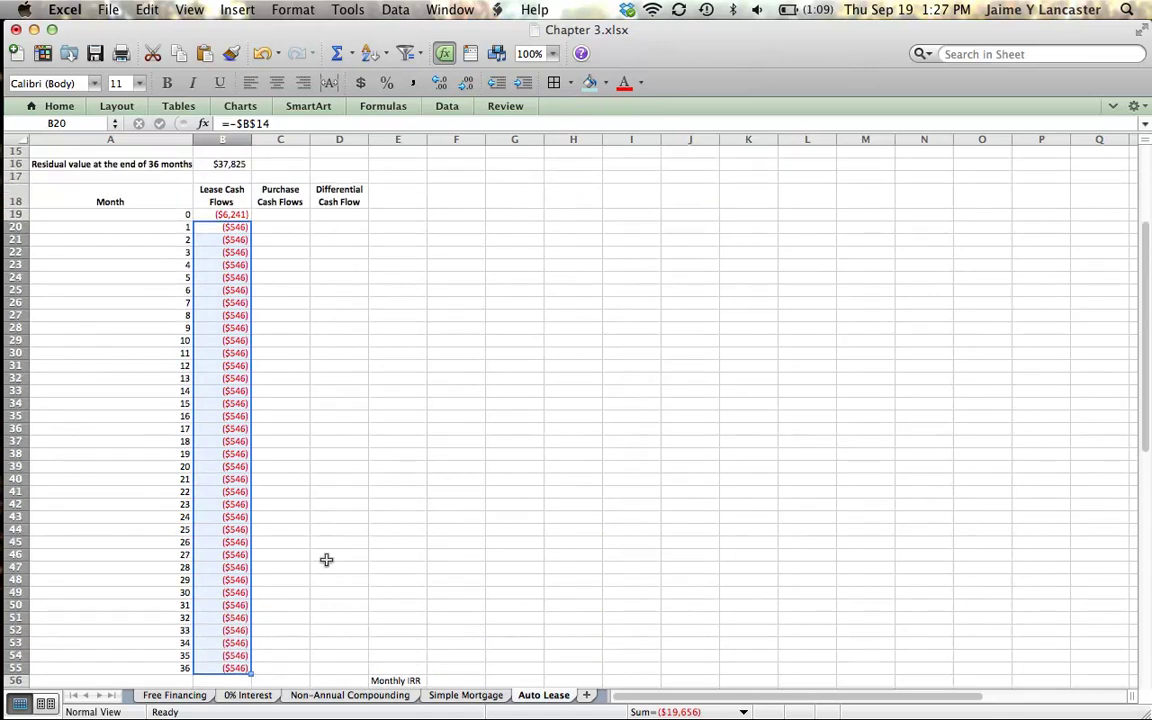
click(283, 365)
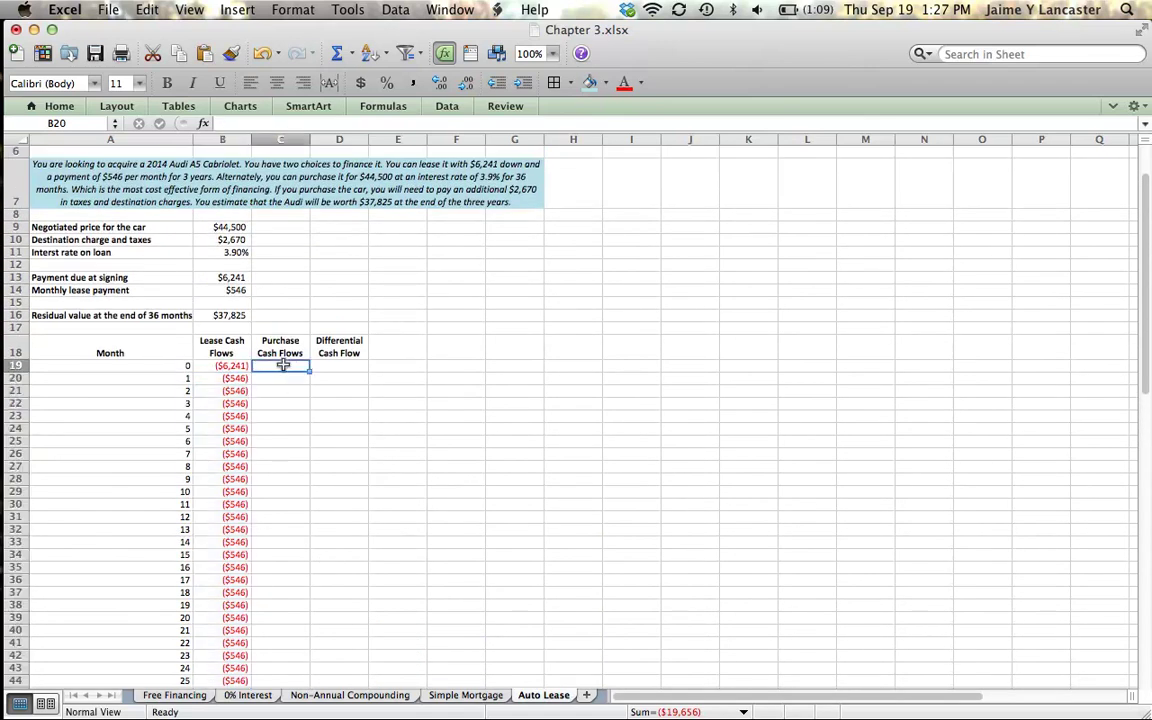
text(=-)
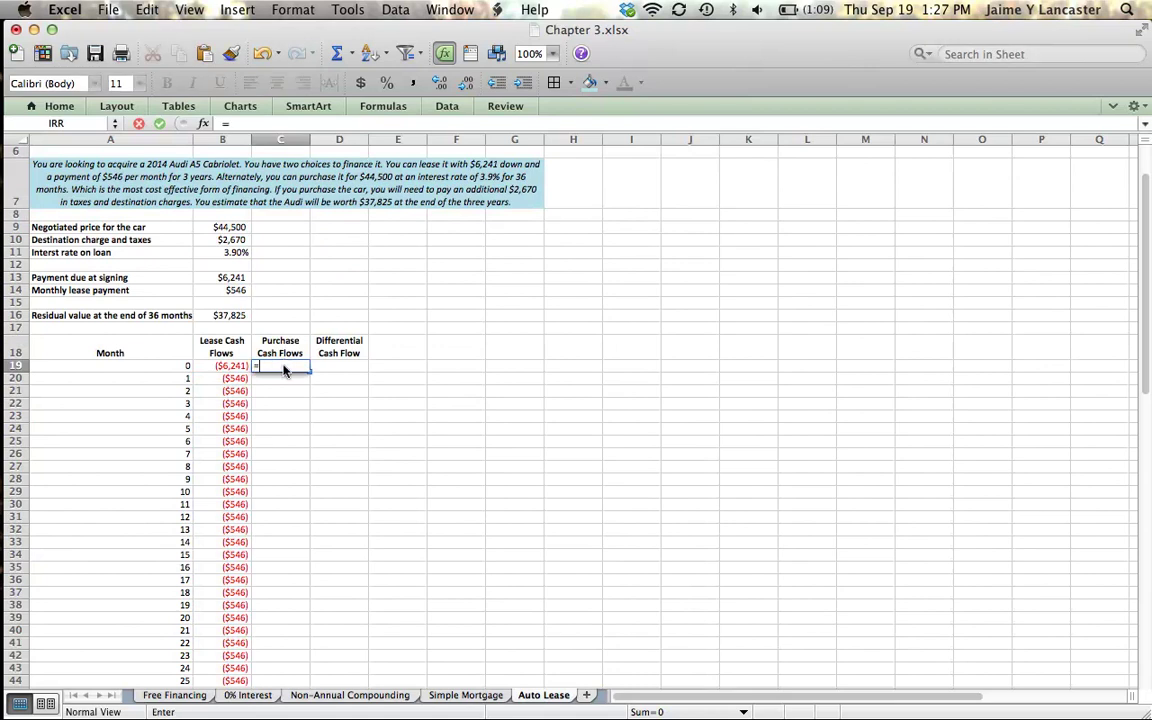
click(224, 250)
click(228, 229)
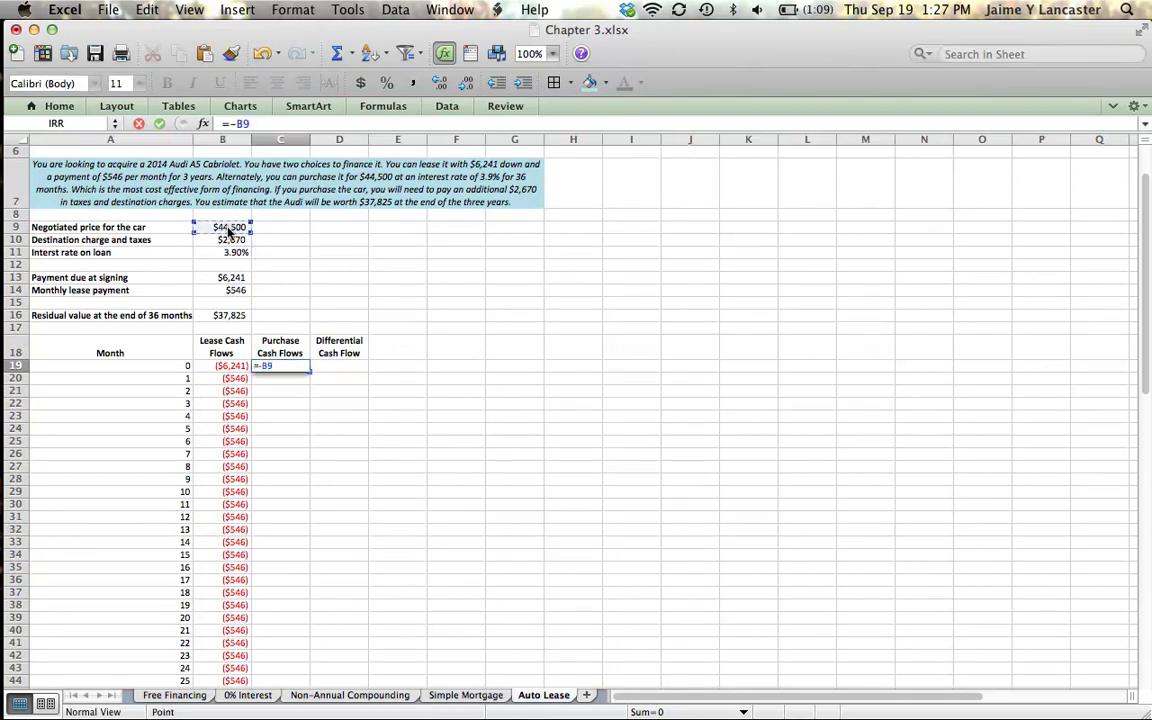
key(Return)
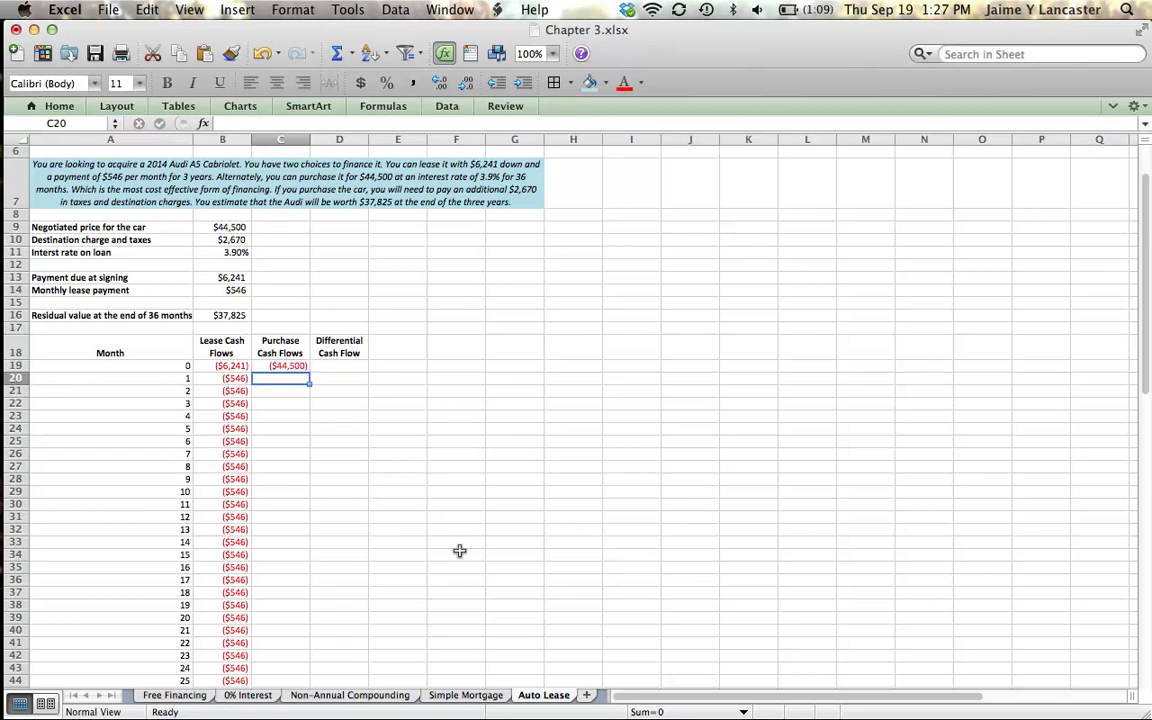
Step: Enter 0 as the purchase cash flow for months 1 to 4 in C20:C23 and fill it down through month 36
text(0)
key(Return)
text(0)
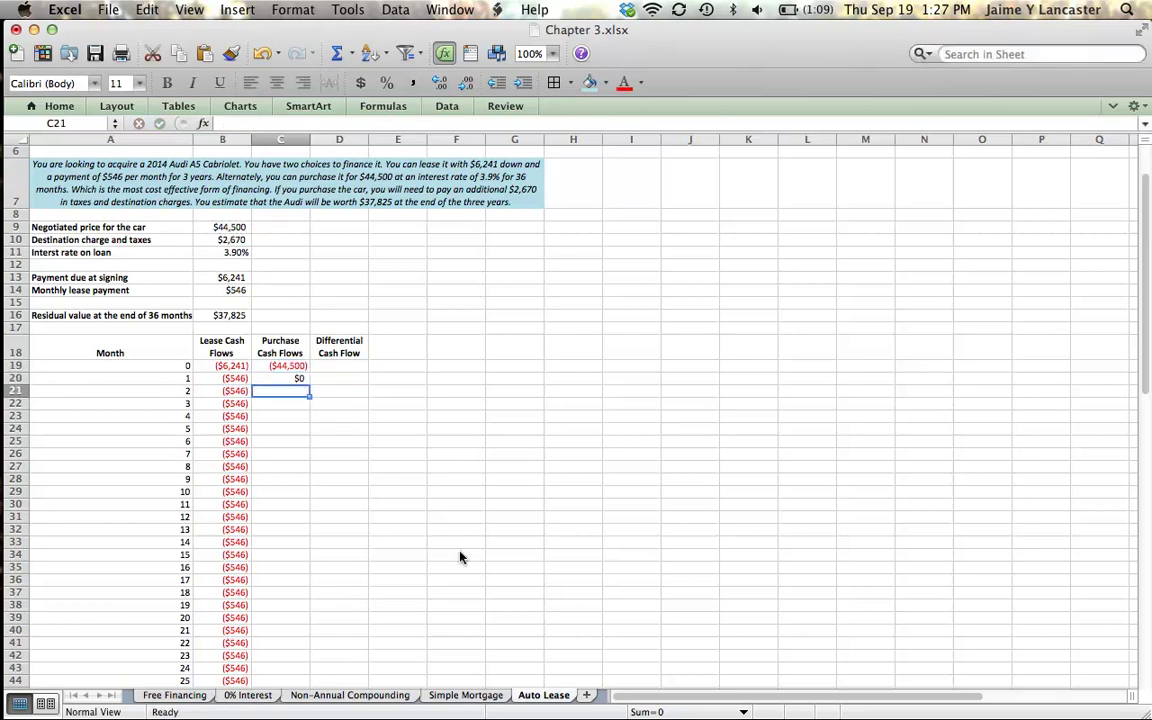
key(Return)
text(0)
key(Return)
text(0)
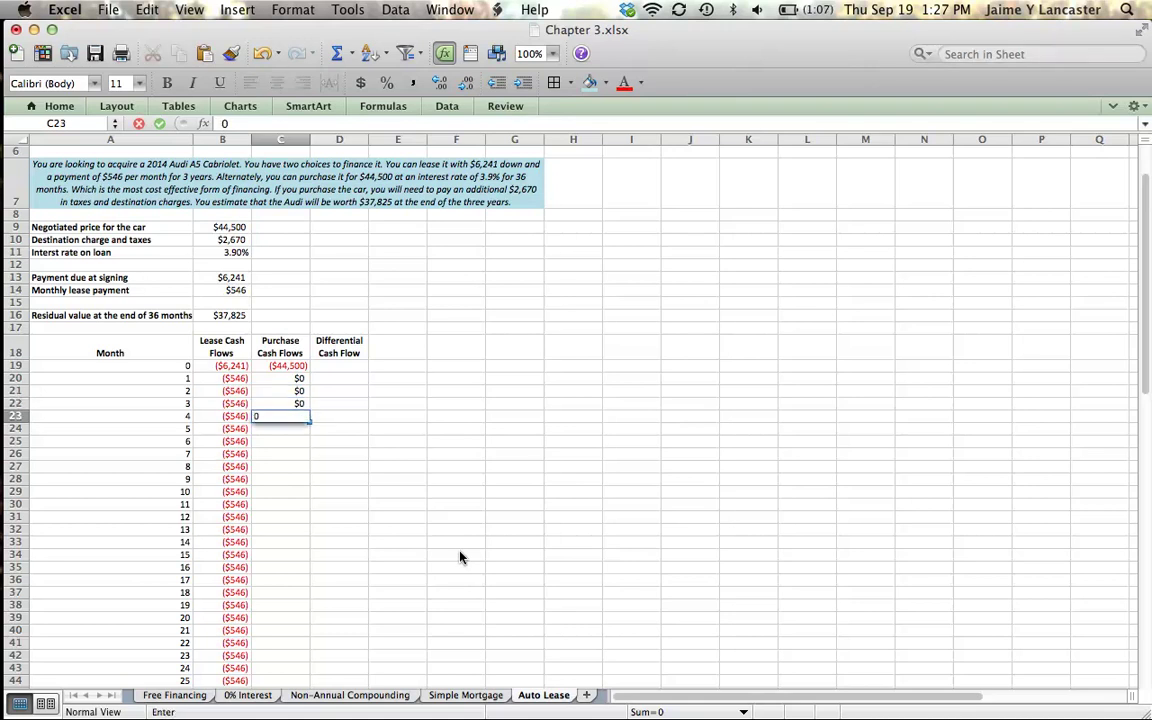
key(Return)
click(303, 418)
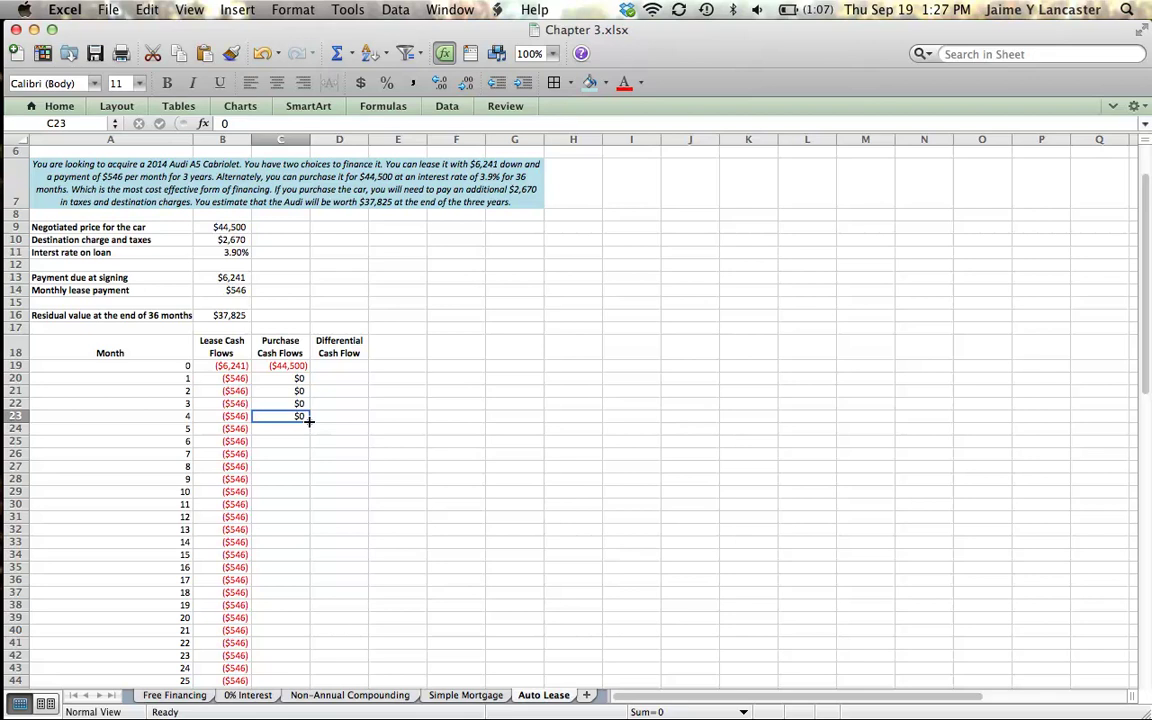
double_click(309, 421)
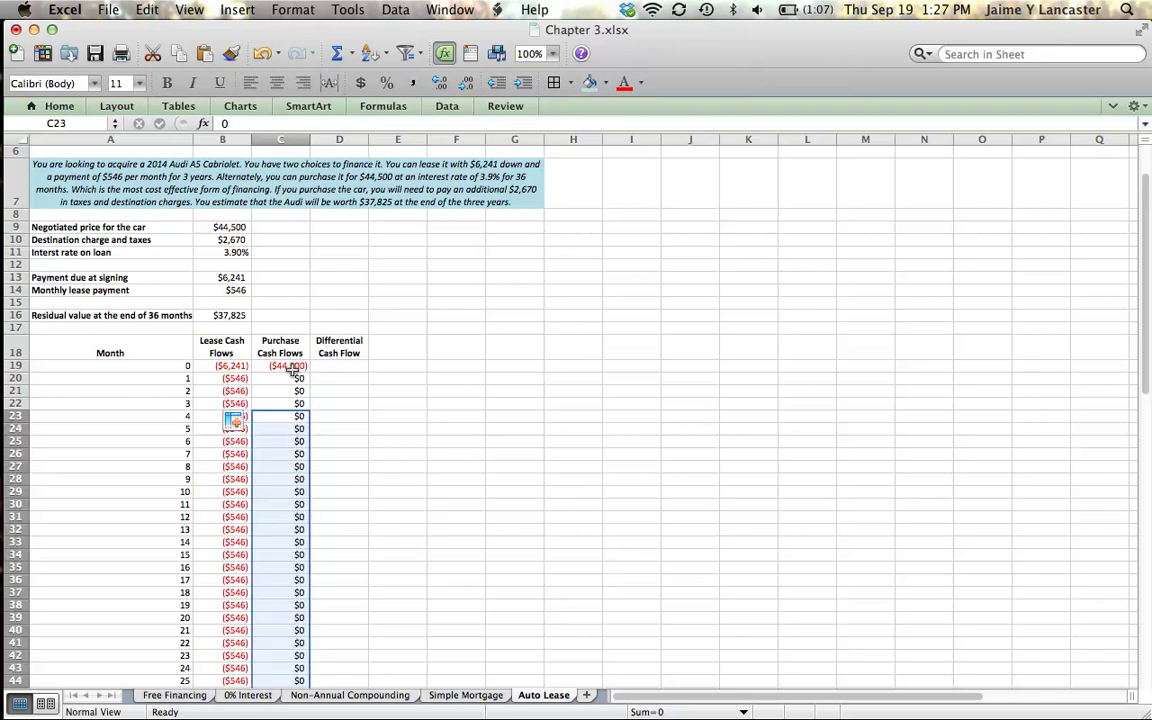
Step: Extend the month 0 purchase cash flow formula in C19 to also subtract the destination charge and taxes, =-B9-B10
click(290, 369)
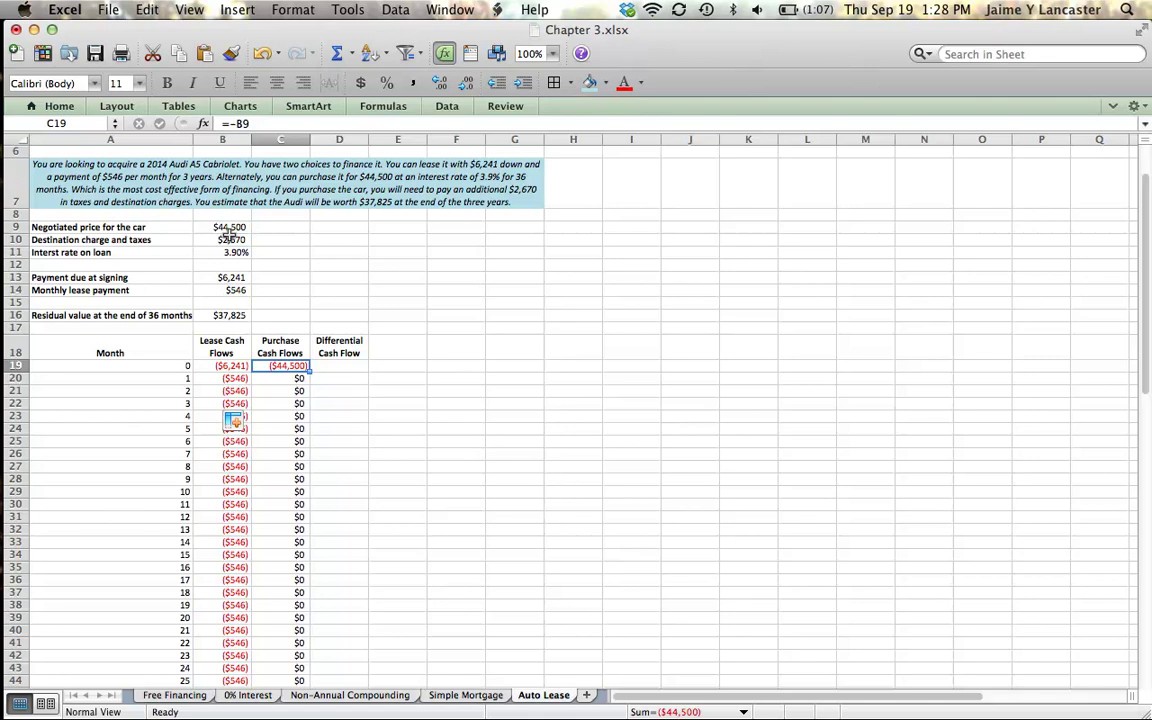
click(262, 122)
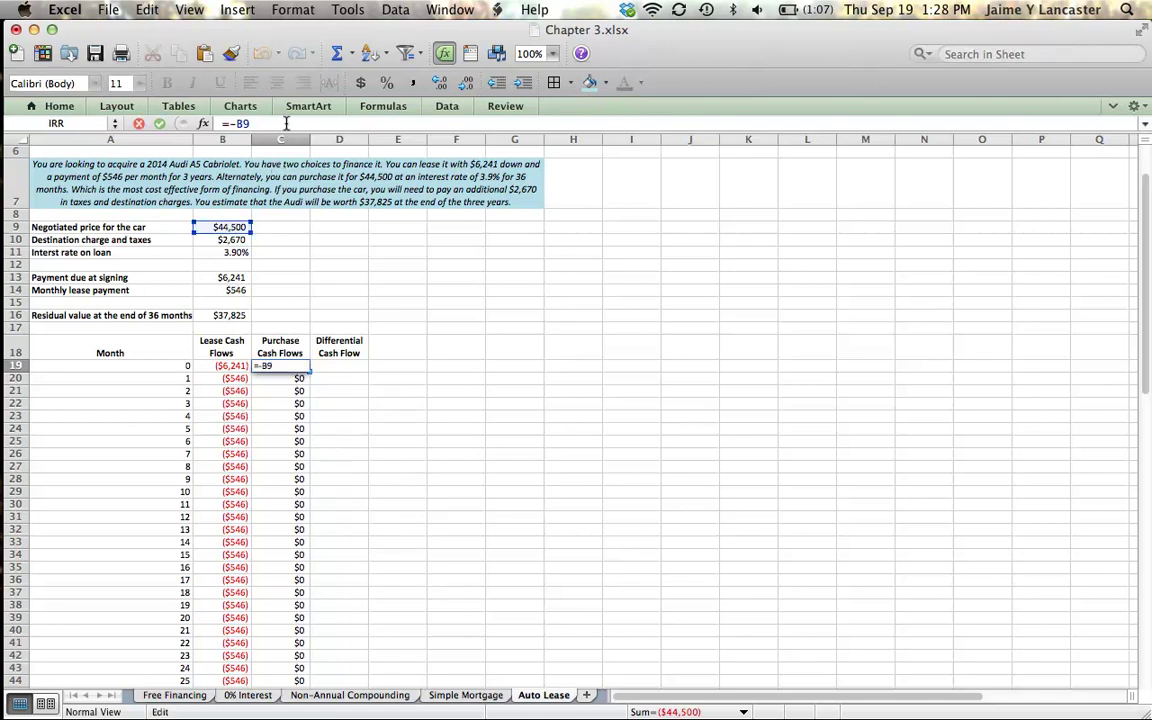
text(-)
click(217, 245)
key(Return)
Step: Set the month 36 purchase cash flow in C55 to the car's residual value with =B16
scroll(284, 497, down, 3)
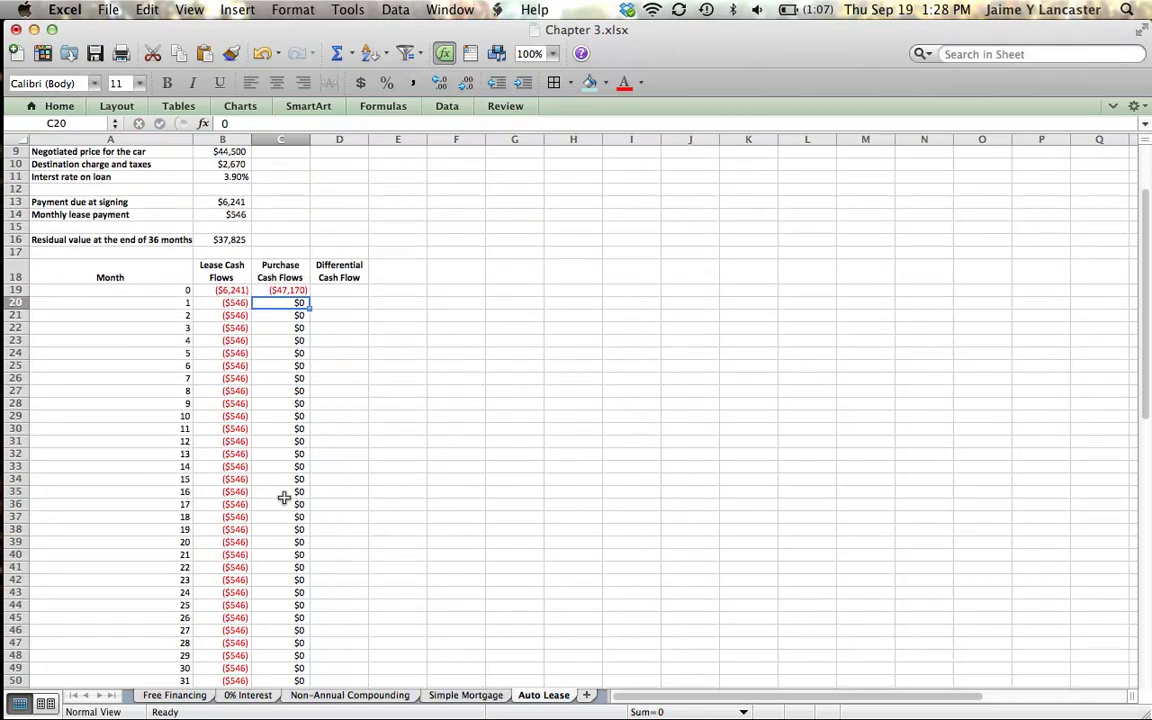
scroll(284, 497, down, 5)
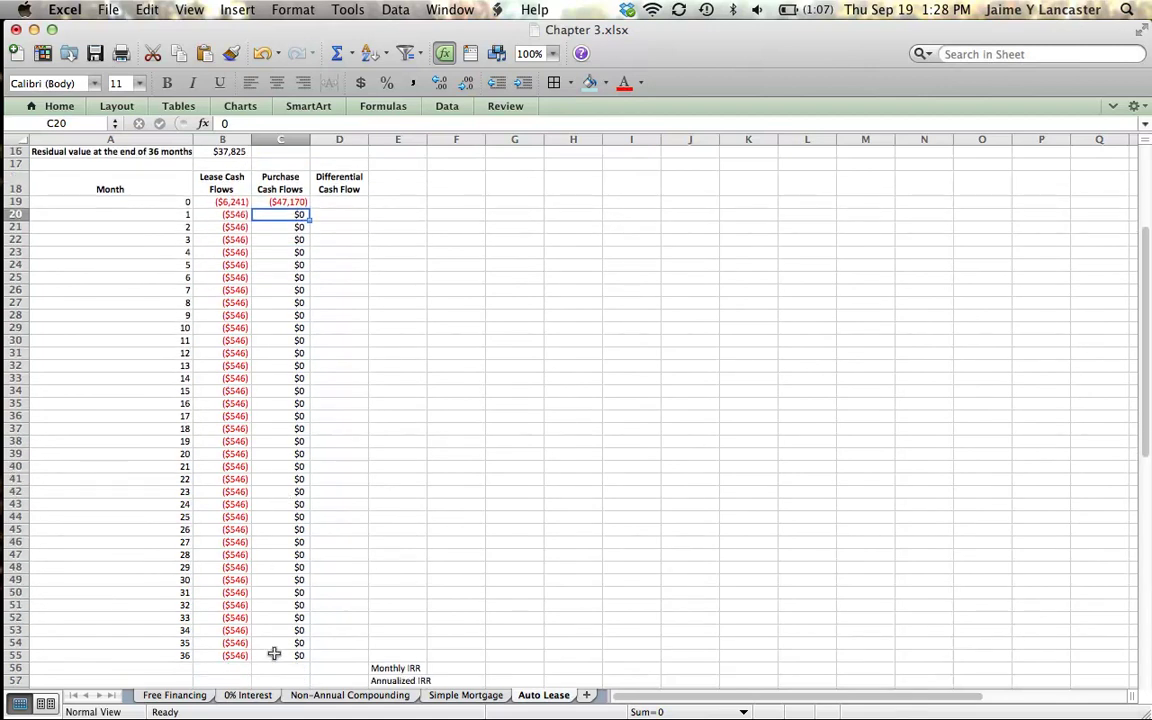
click(273, 653)
text(=)
scroll(431, 463, up, 4)
click(222, 227)
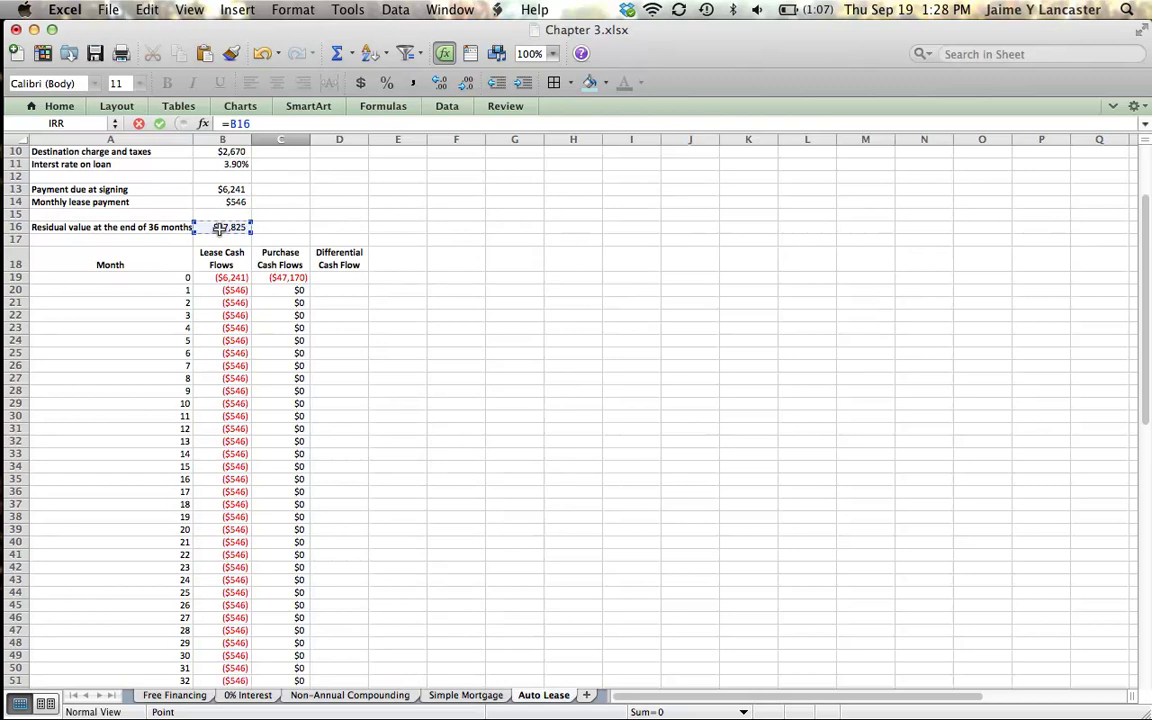
key(Return)
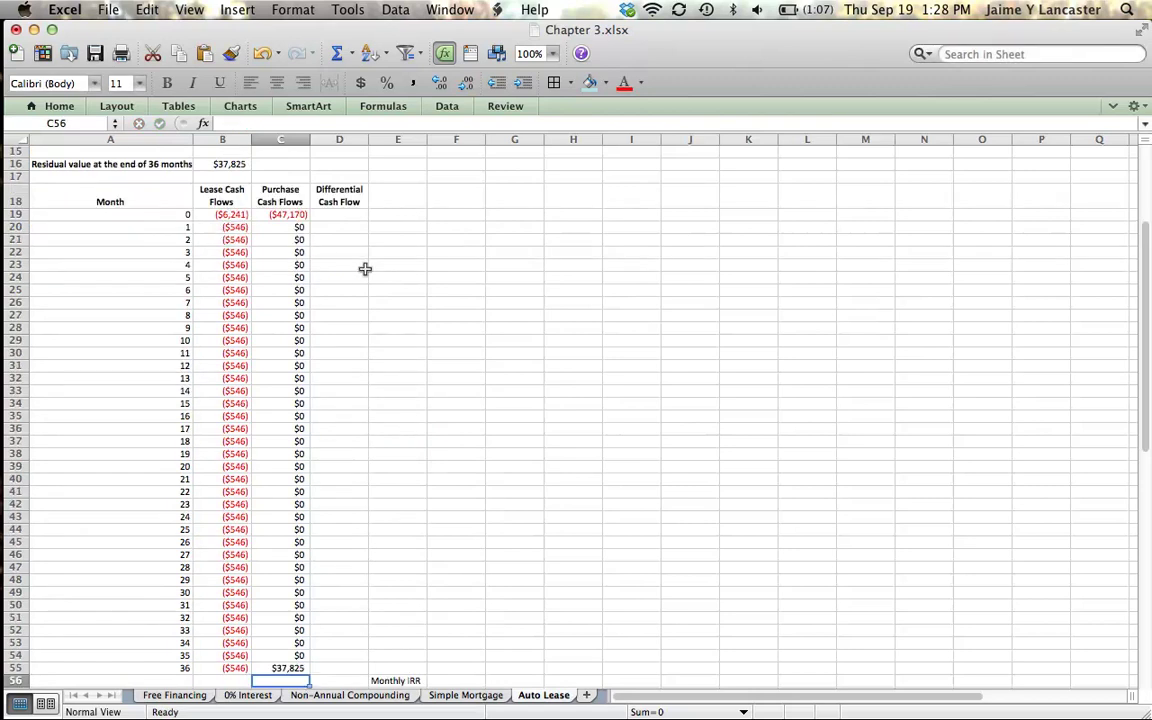
Step: Enter the month 0 differential cash flow in D19 as lease minus purchase cash flow, =B19-C19
click(342, 215)
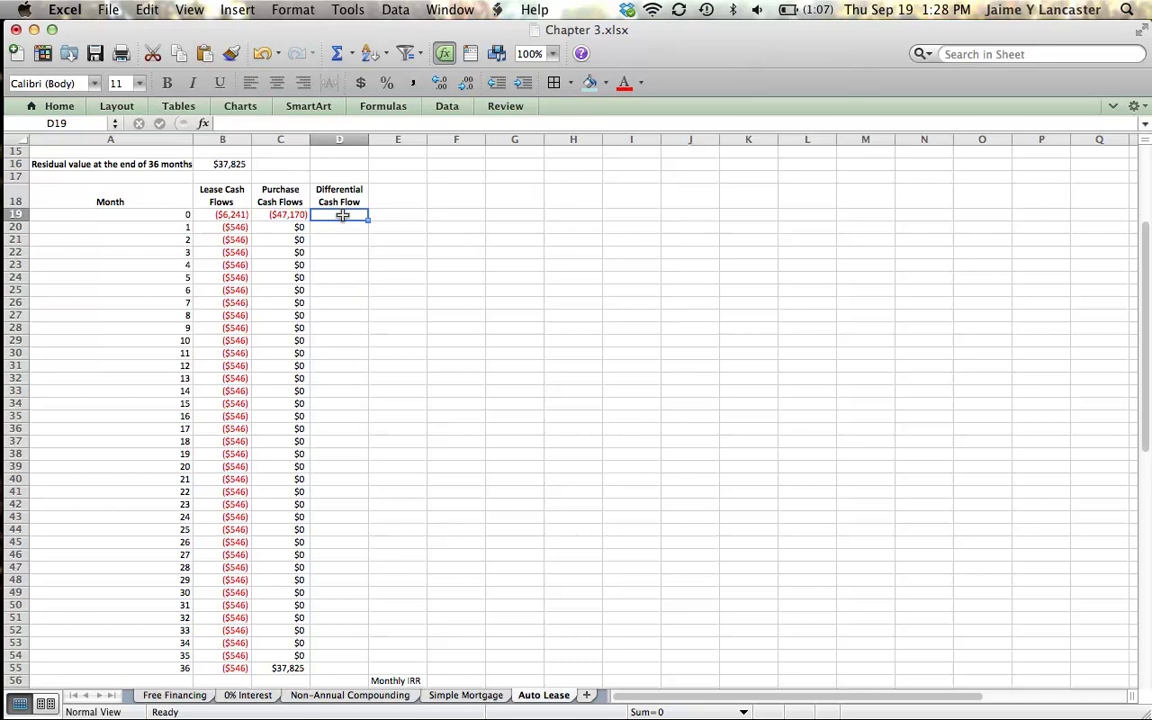
click(342, 200)
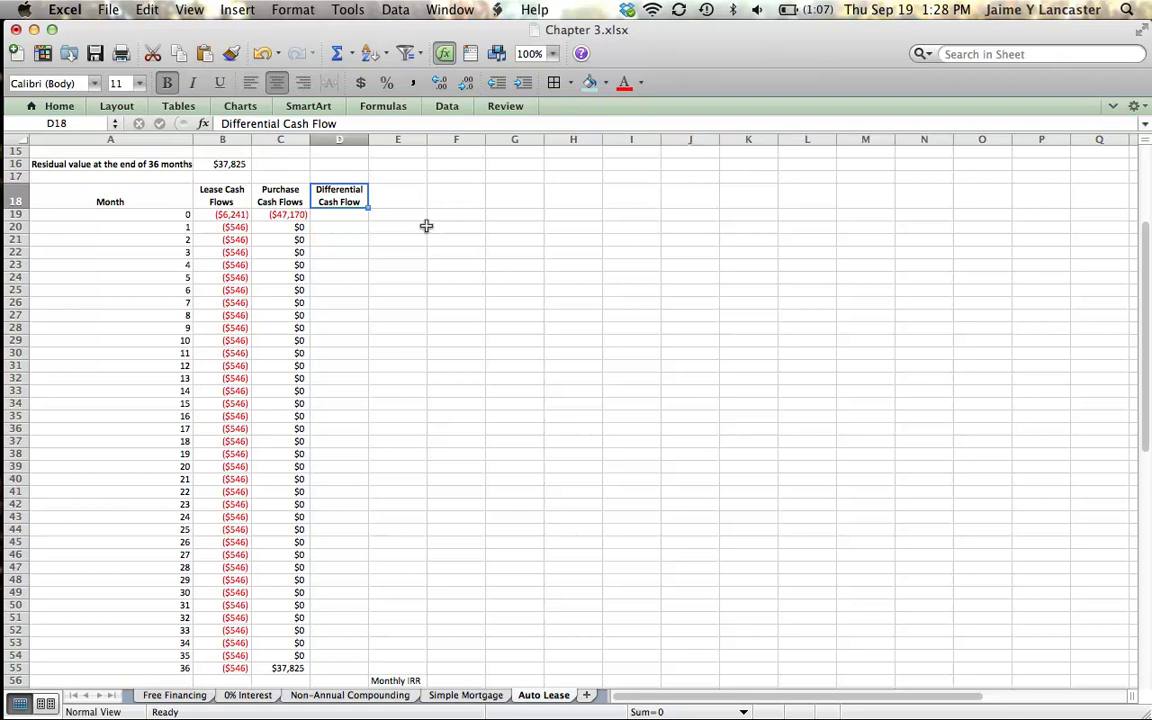
click(168, 212)
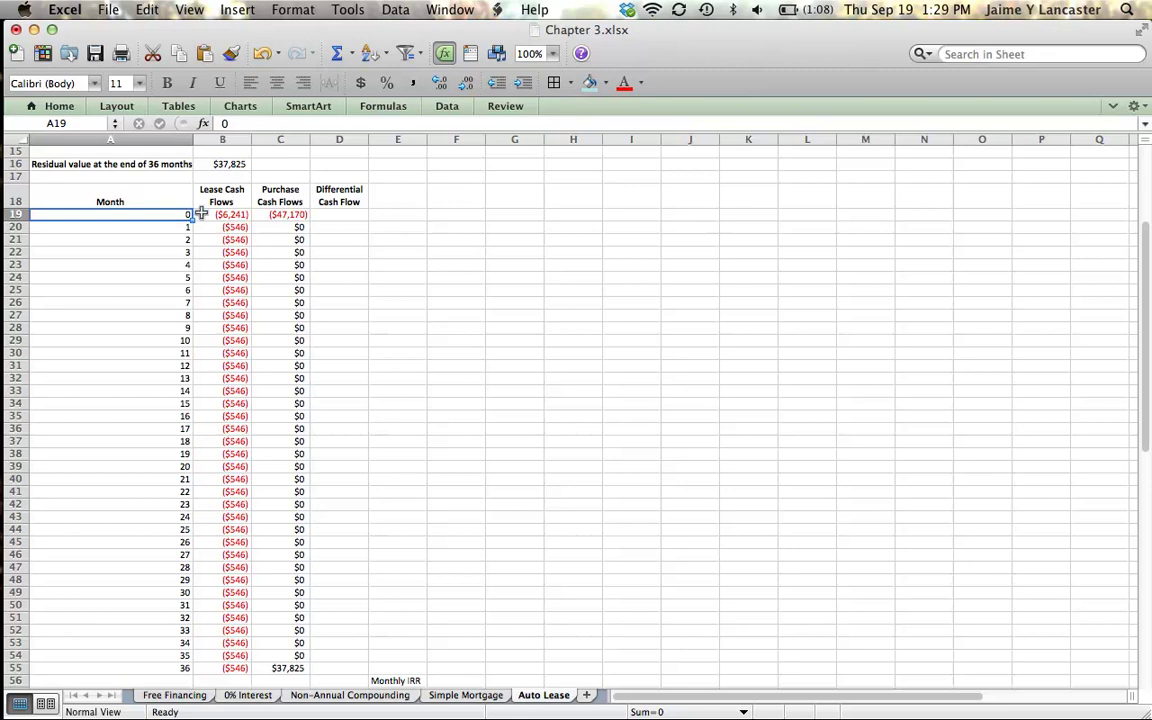
click(327, 213)
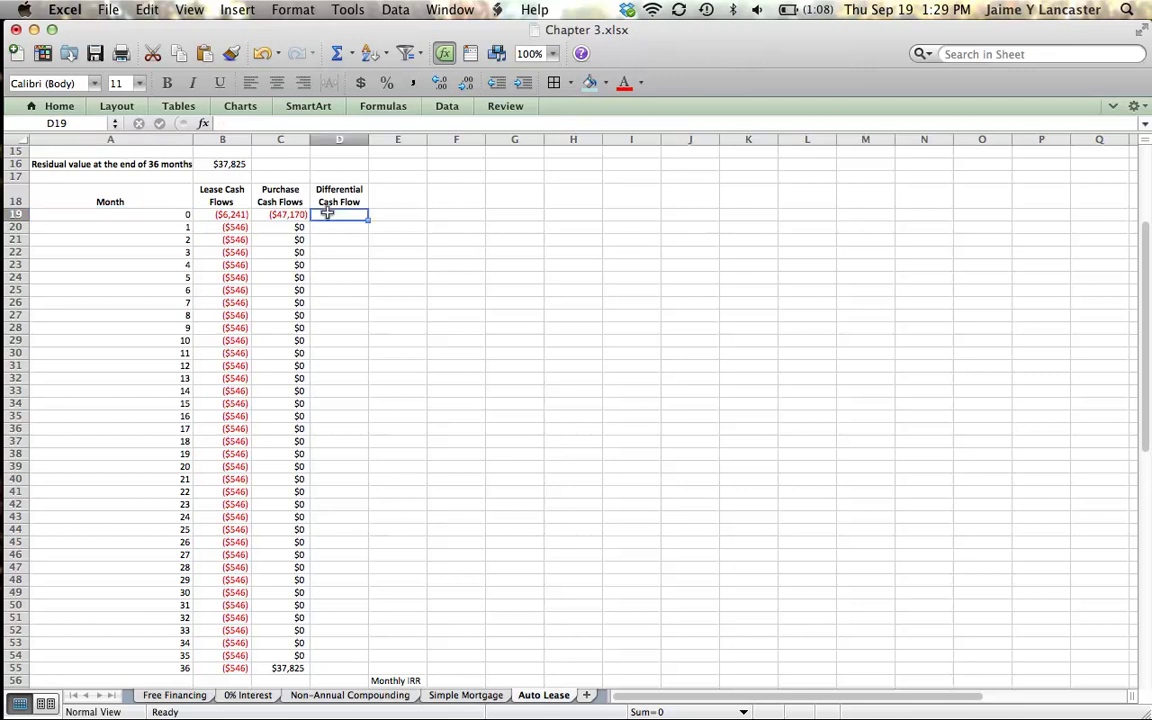
text(=)
click(227, 216)
text(-)
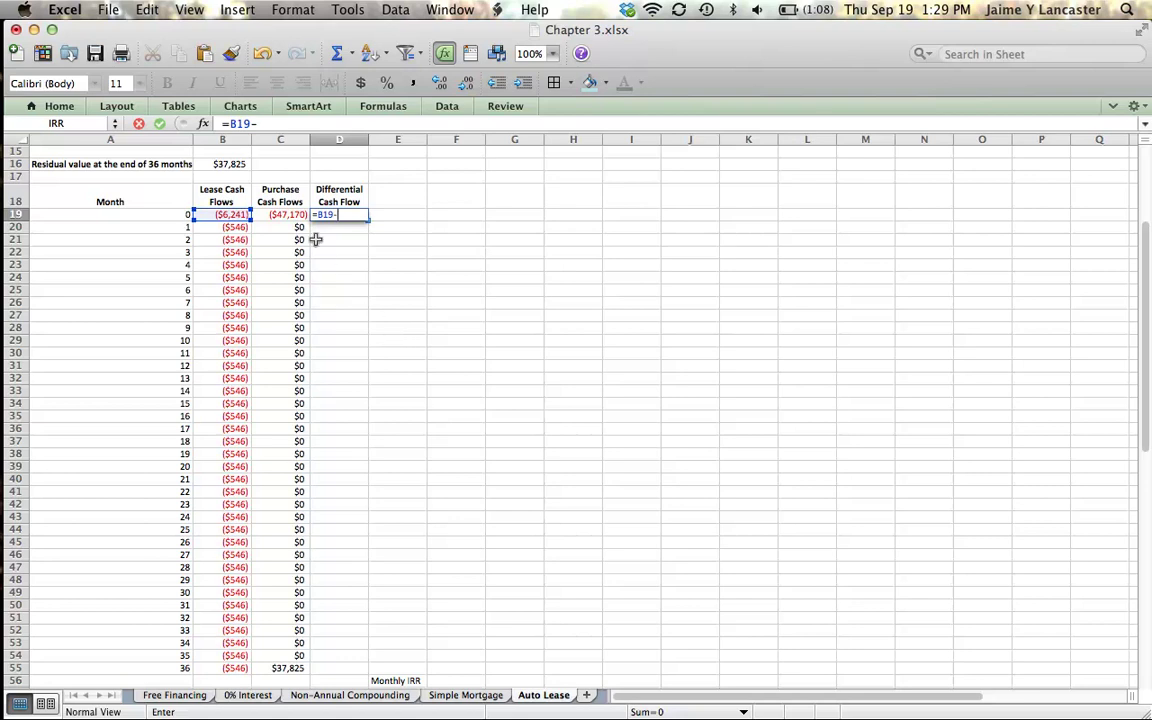
click(293, 214)
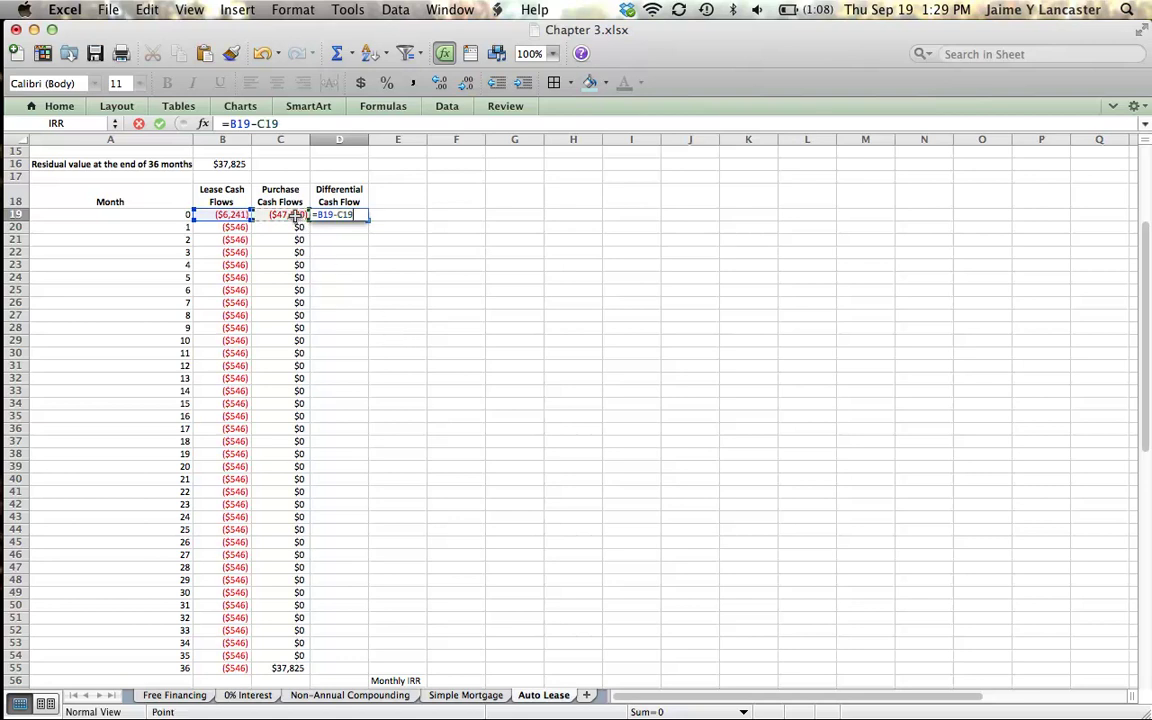
key(Return)
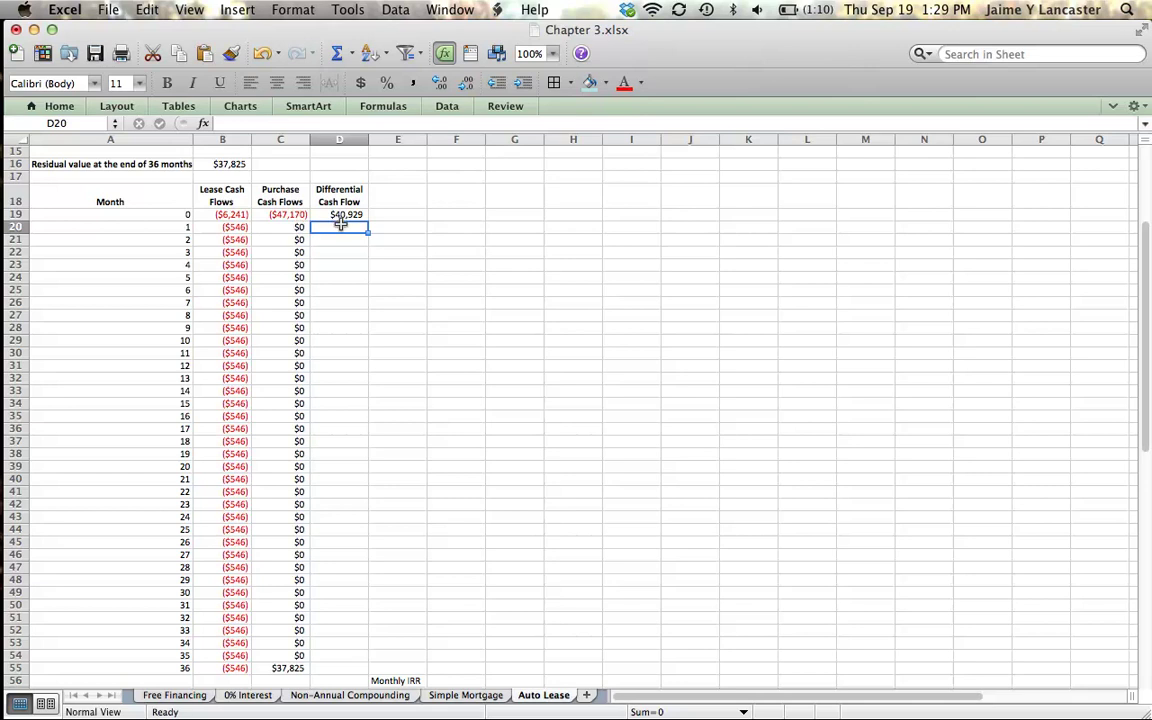
Step: Enter =B20-C20 as the month 1 differential cash flow in D20 and fill it down through month 36
text(=)
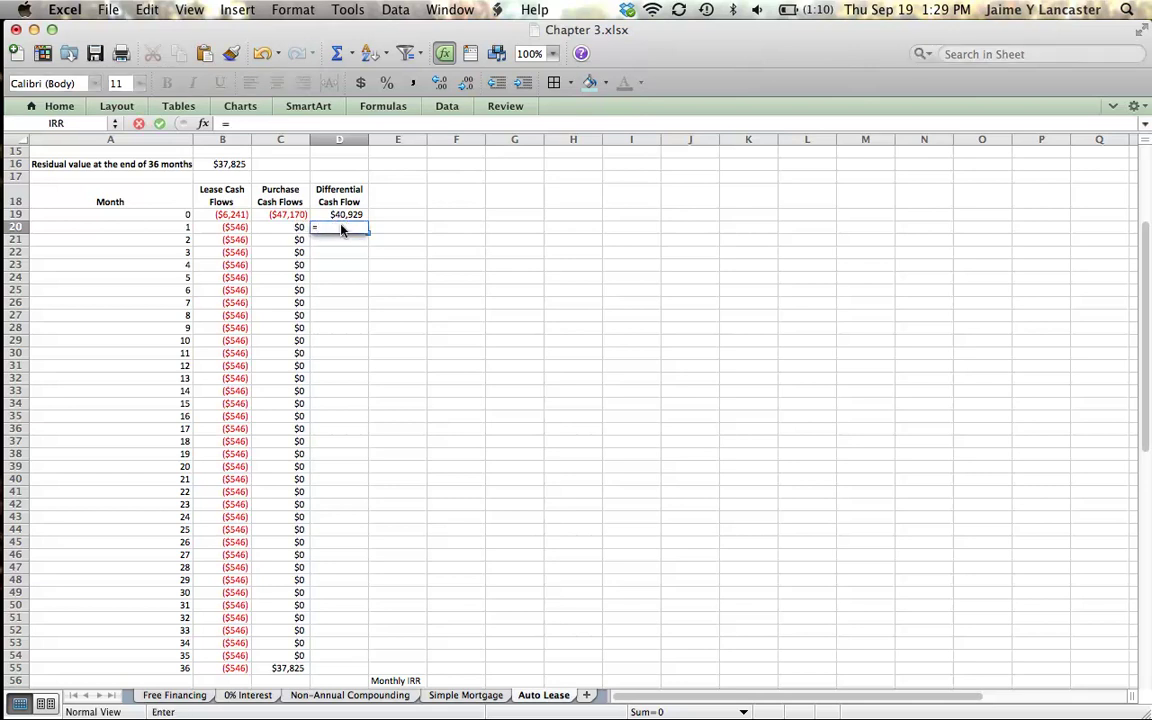
click(232, 231)
text(-)
click(281, 231)
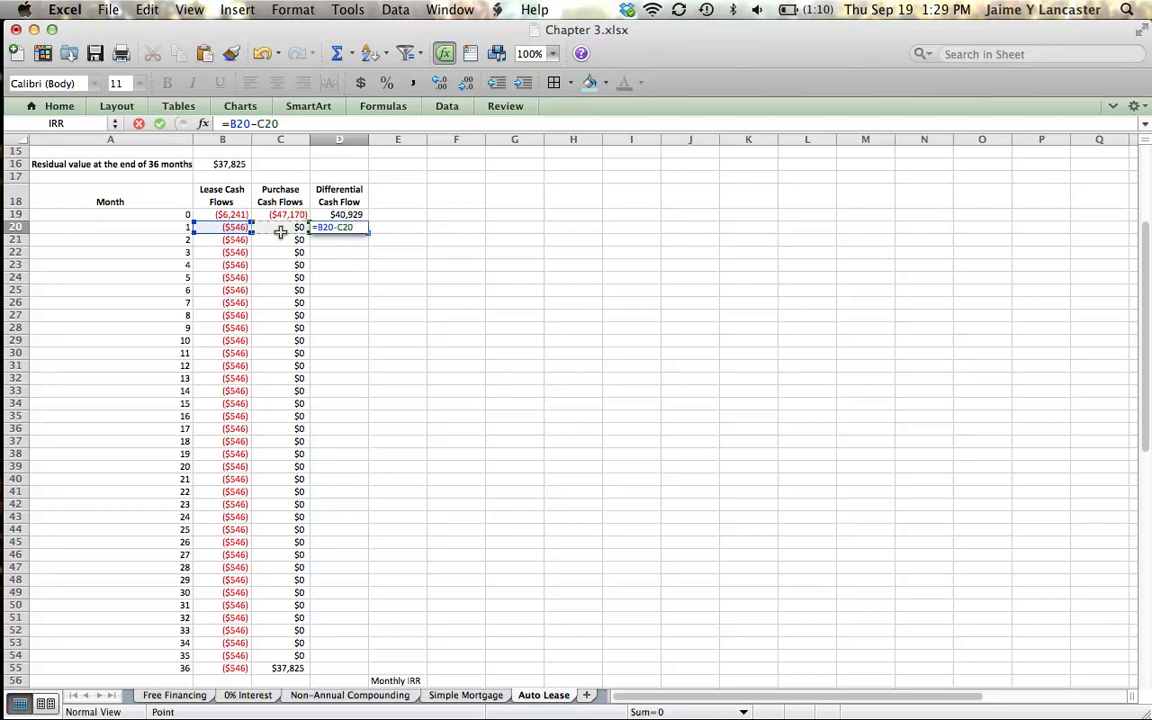
key(Return)
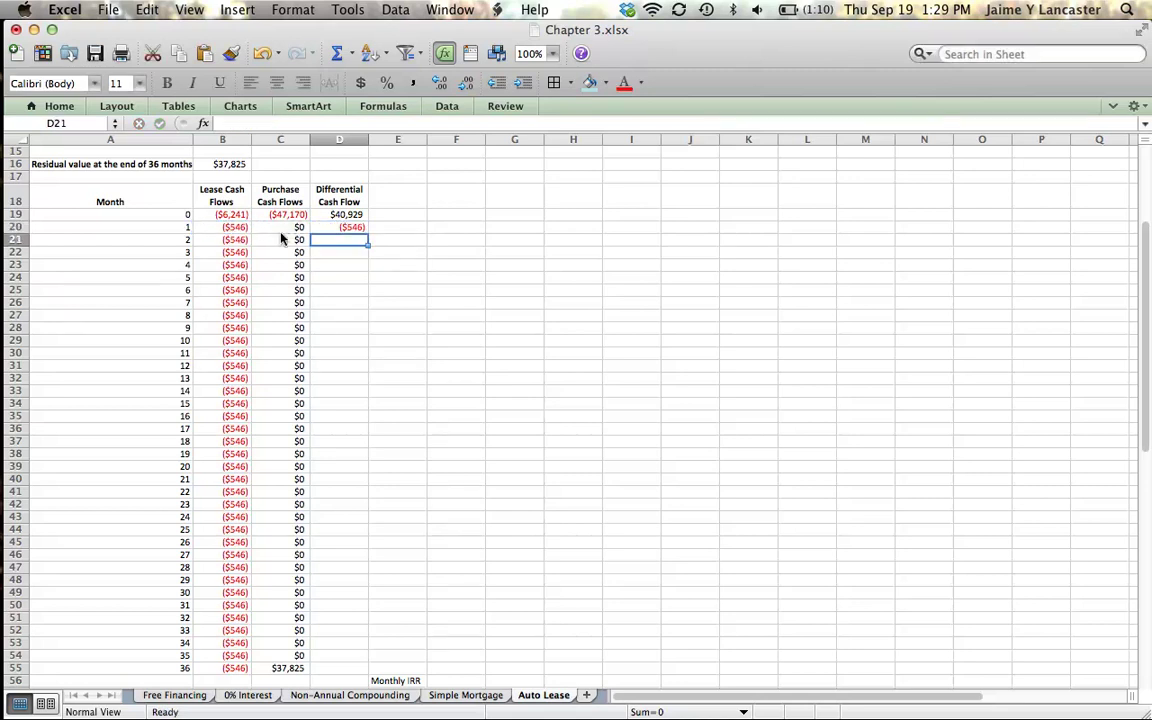
click(347, 228)
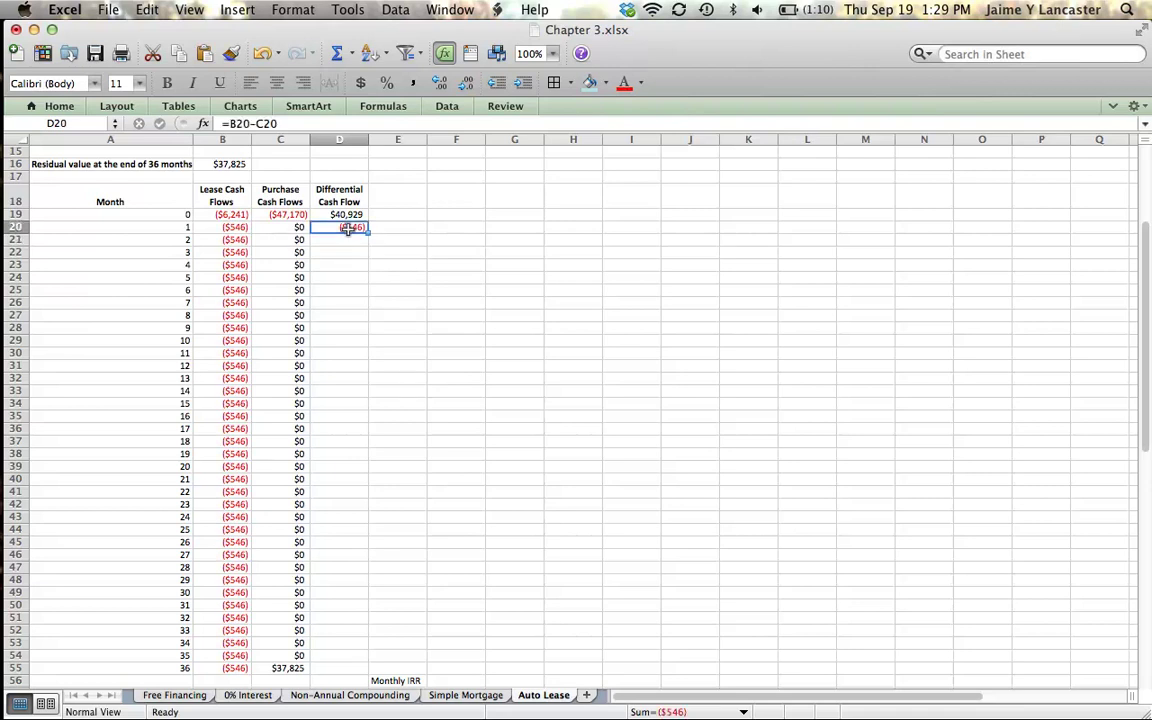
double_click(369, 233)
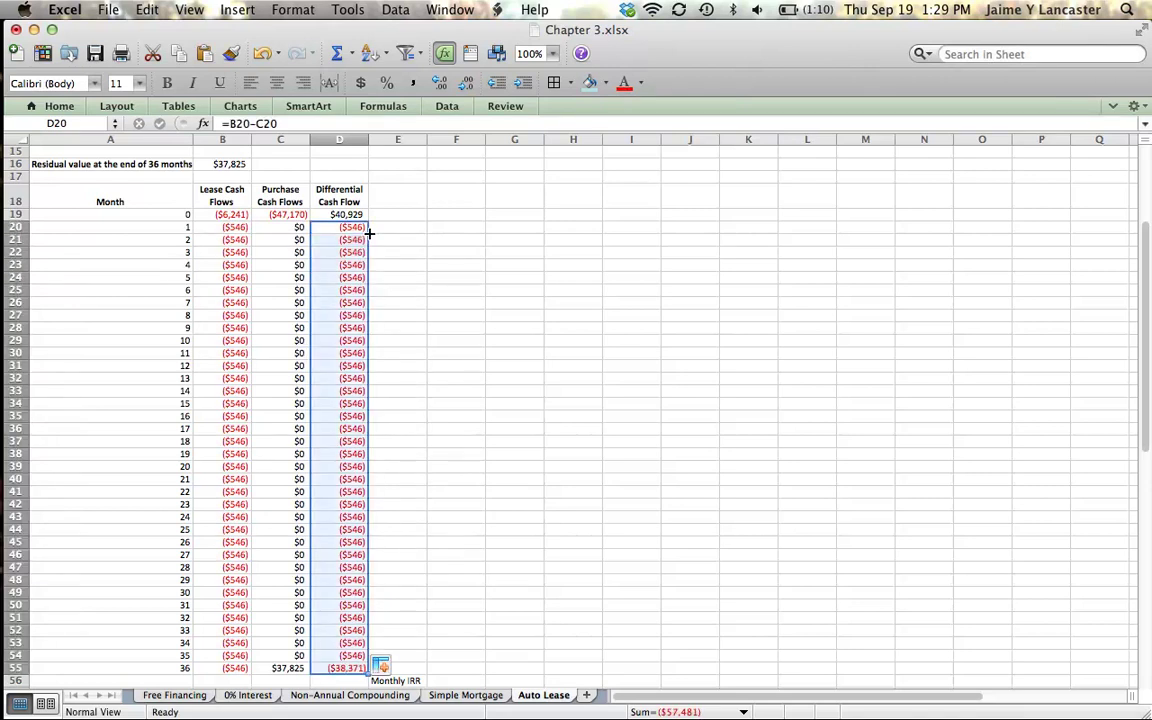
click(410, 272)
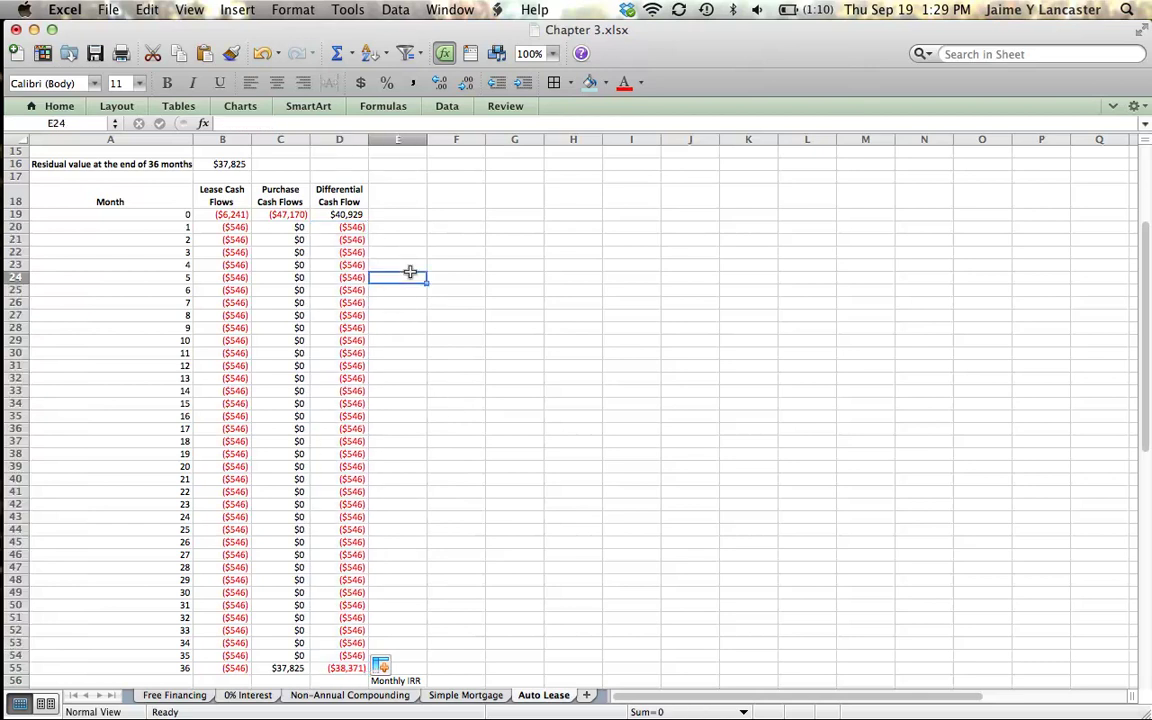
Step: Examine the month 0 and month 36 cash flows, and the IRR, alternative financing cost and decision labels in E56:E59
click(333, 668)
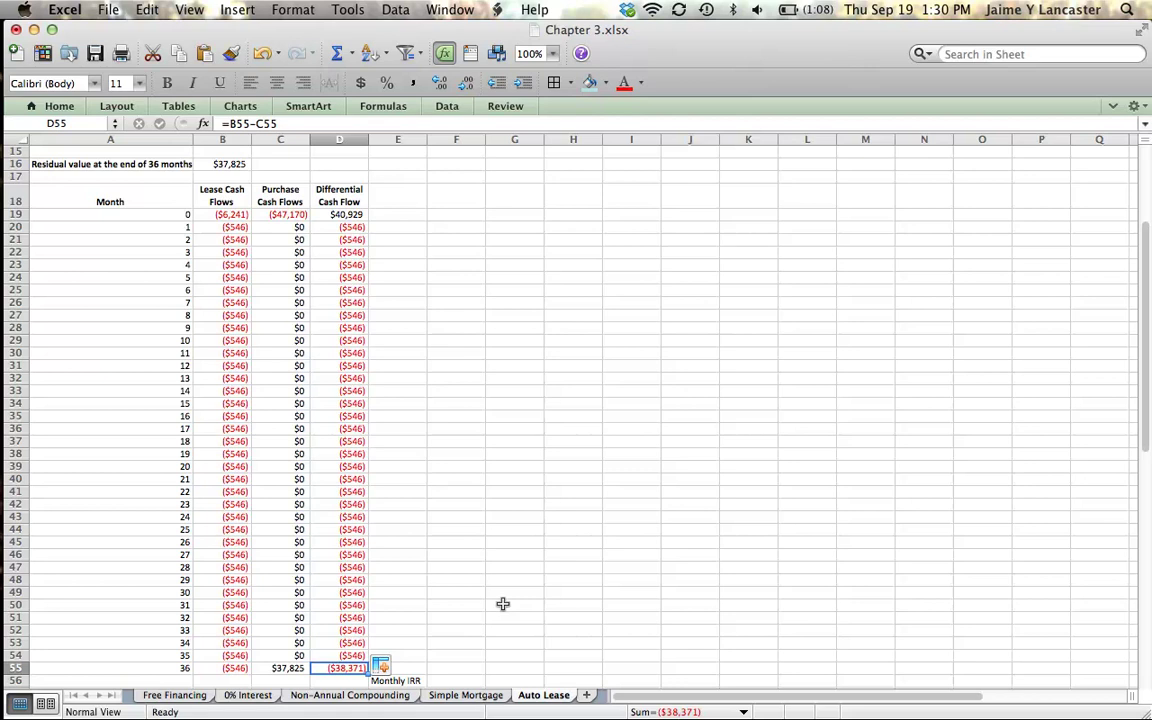
click(352, 213)
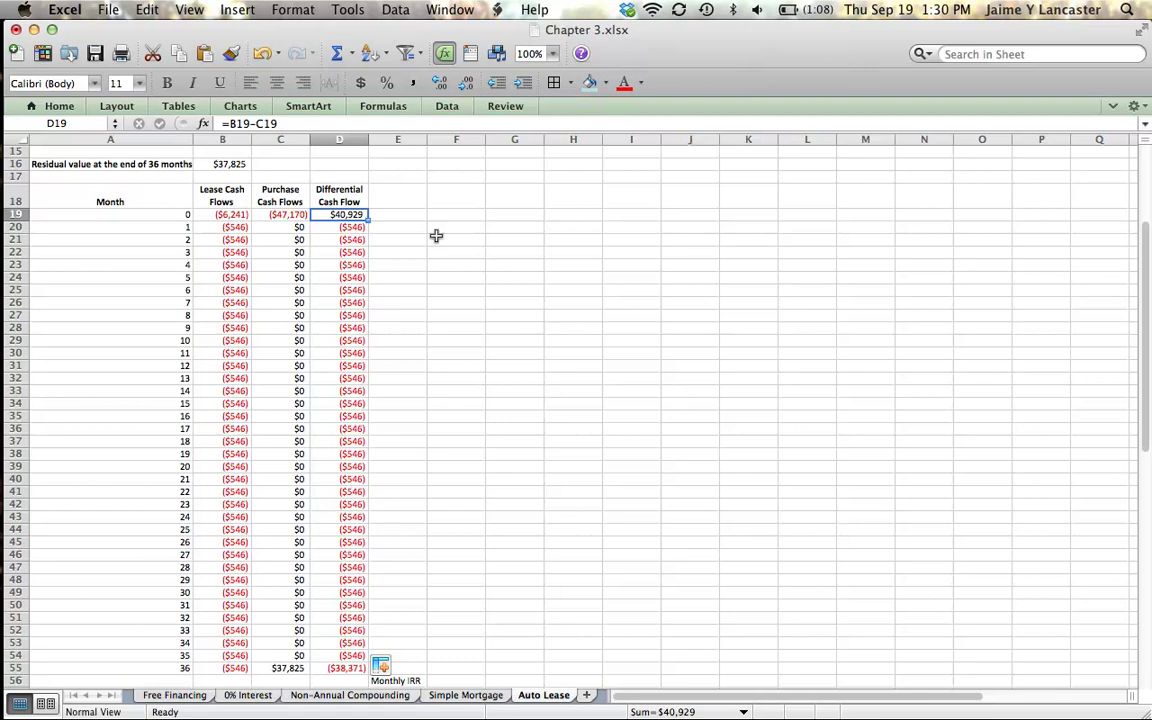
click(232, 213)
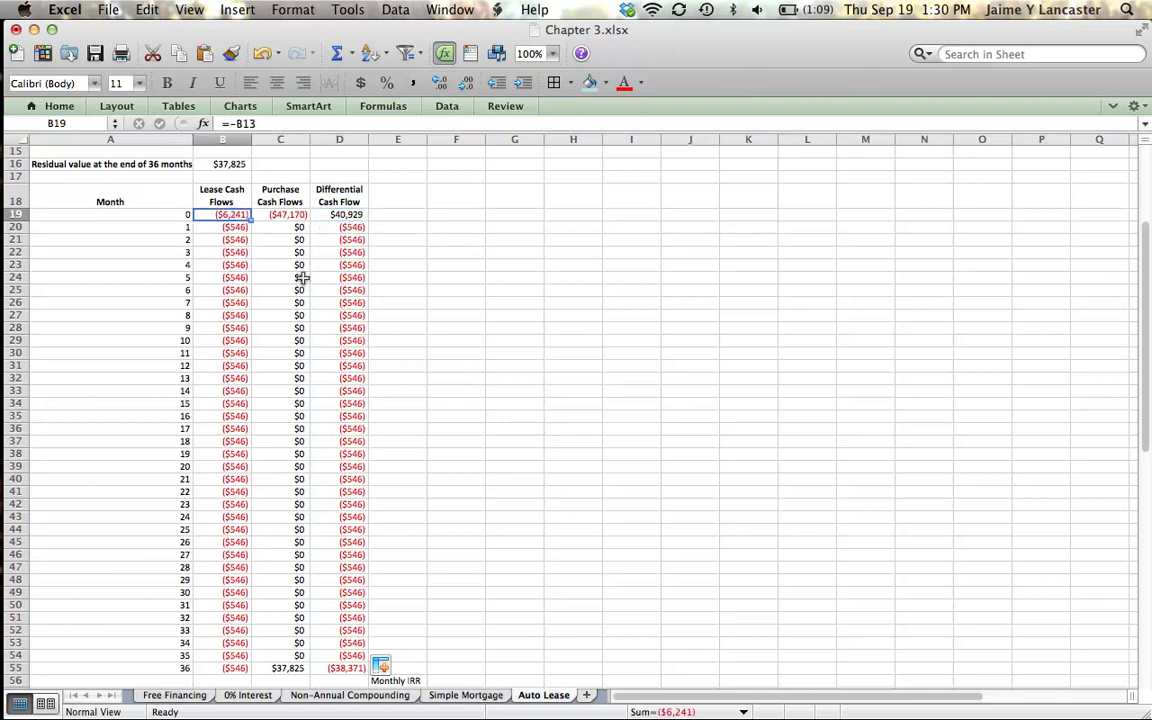
click(360, 215)
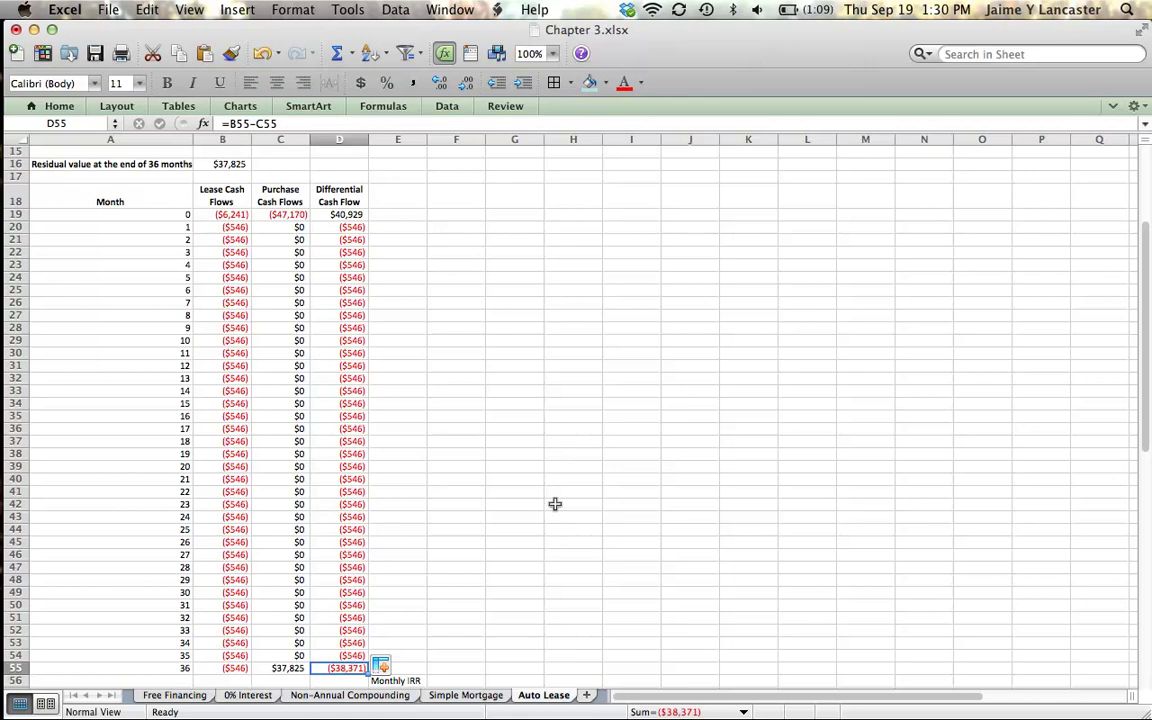
click(285, 669)
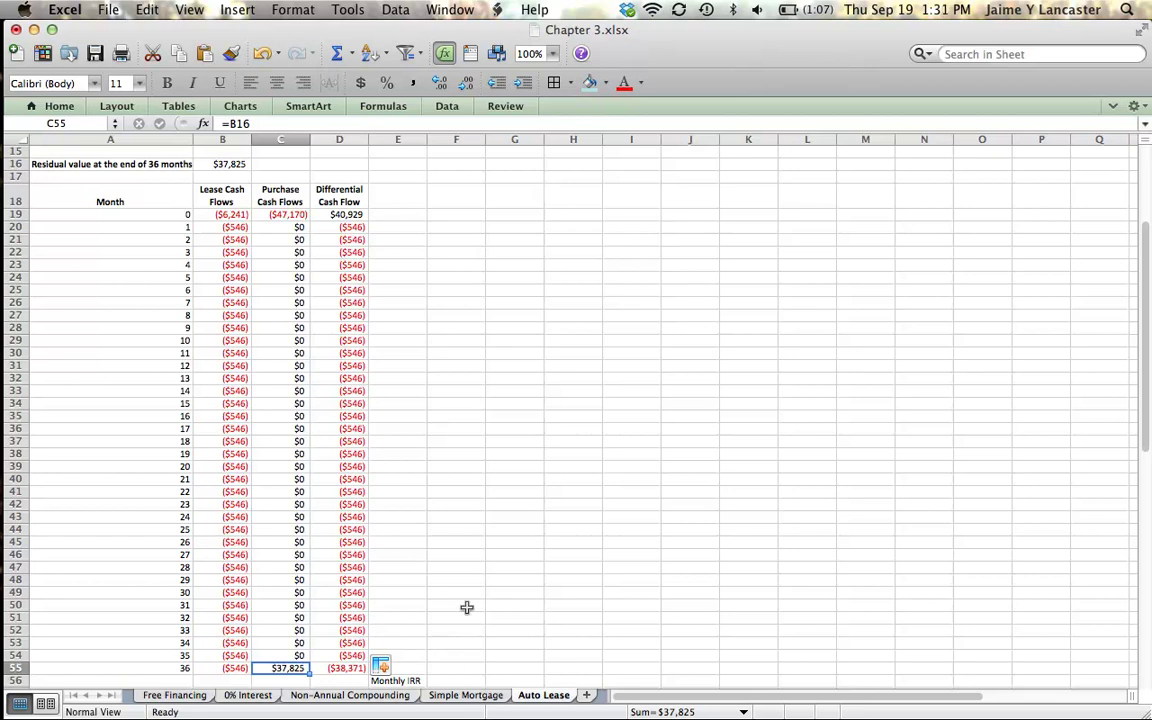
scroll(466, 607, down, 5)
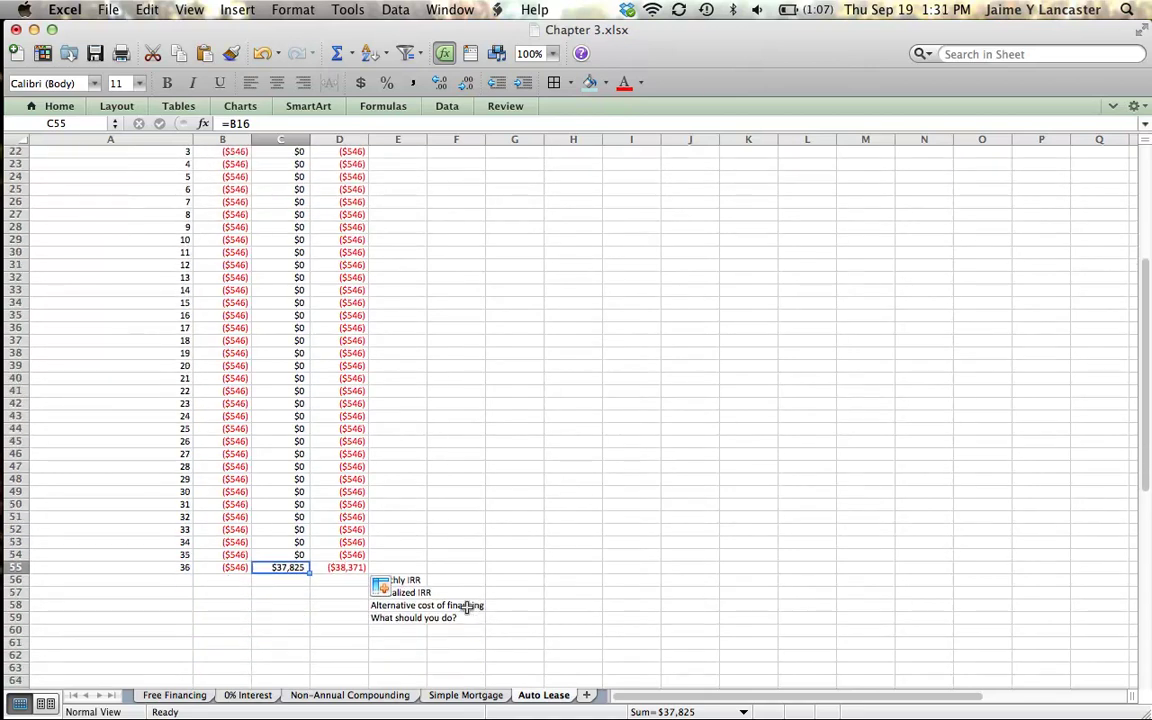
click(418, 581)
double_click(410, 542)
click(395, 580)
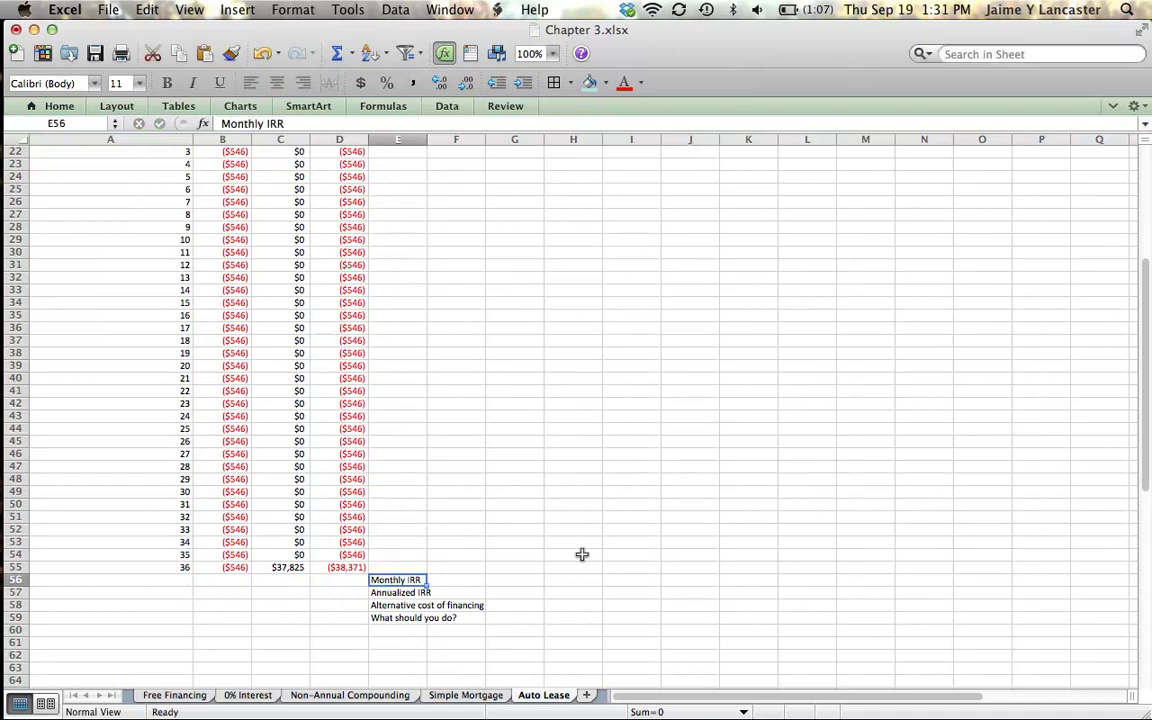
click(383, 593)
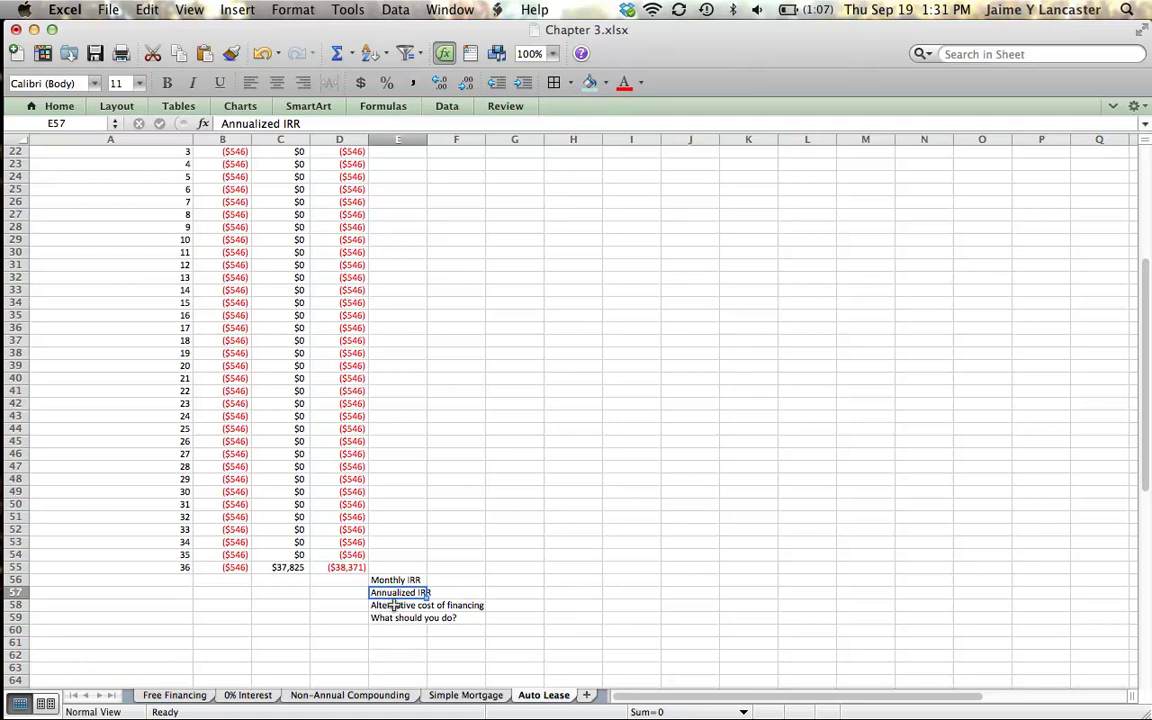
click(395, 607)
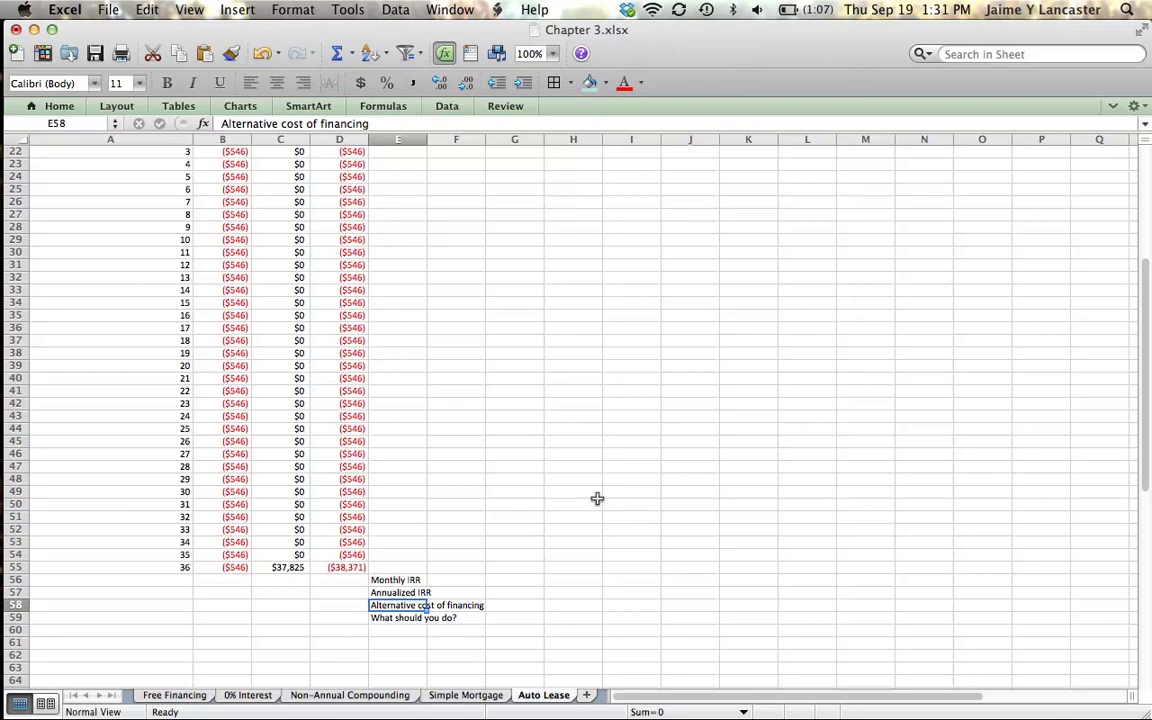
click(398, 618)
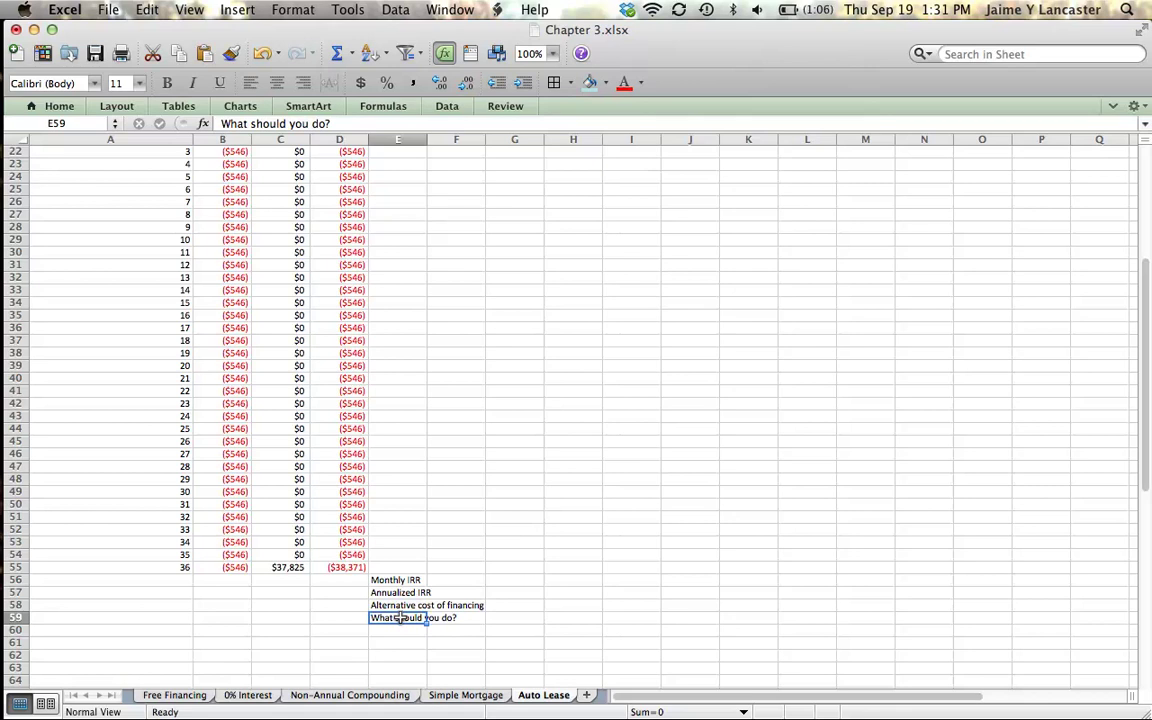
Step: Calculate the monthly IRR of the differential cash flows in D56 with =IRR(D19:D55) and check the formula's range
click(342, 579)
text(=irr()
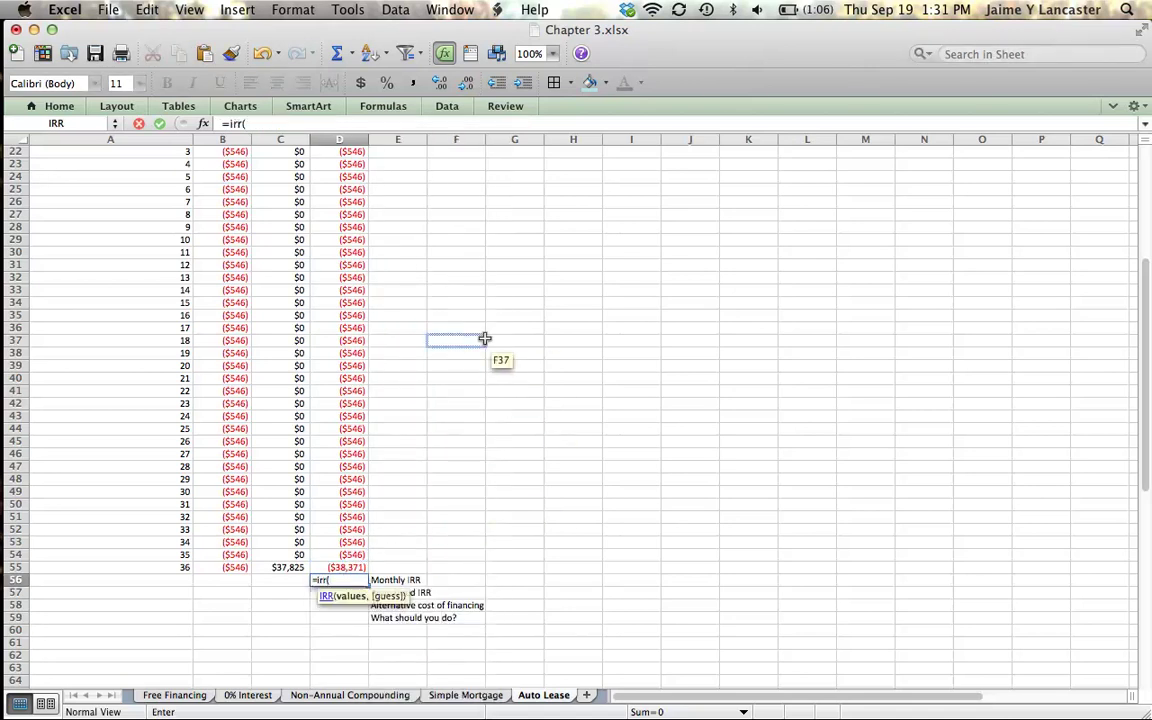
scroll(470, 328, up, 3)
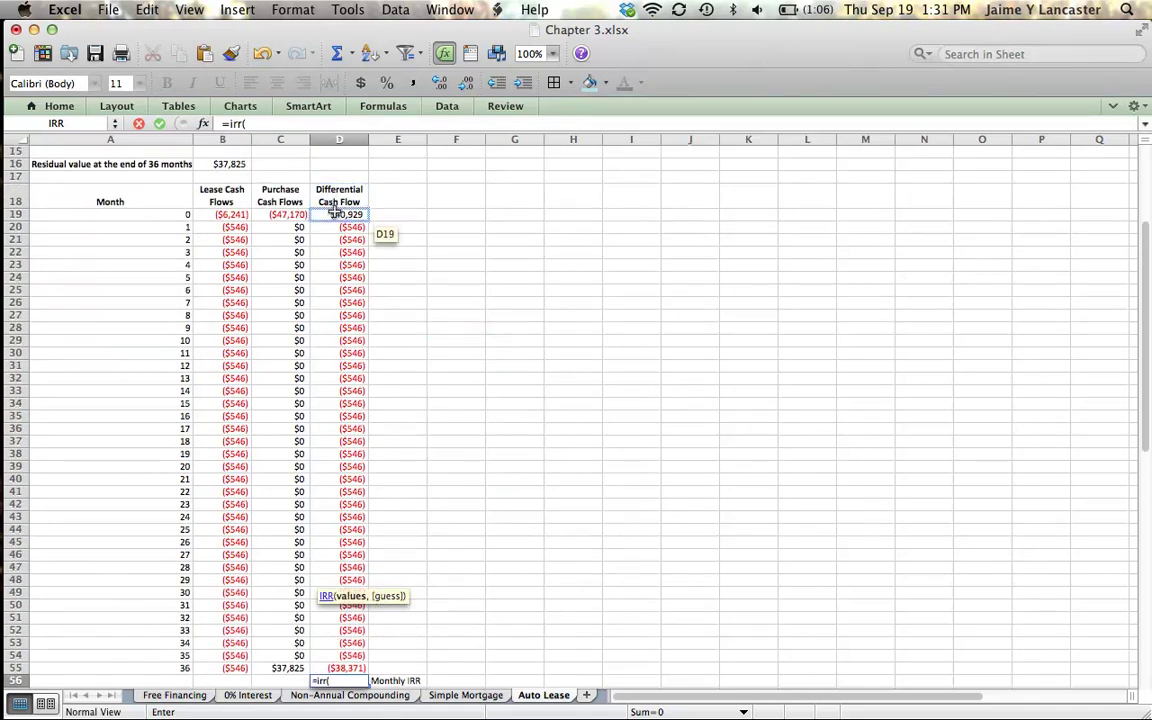
drag(352, 214, 337, 665)
key(Return)
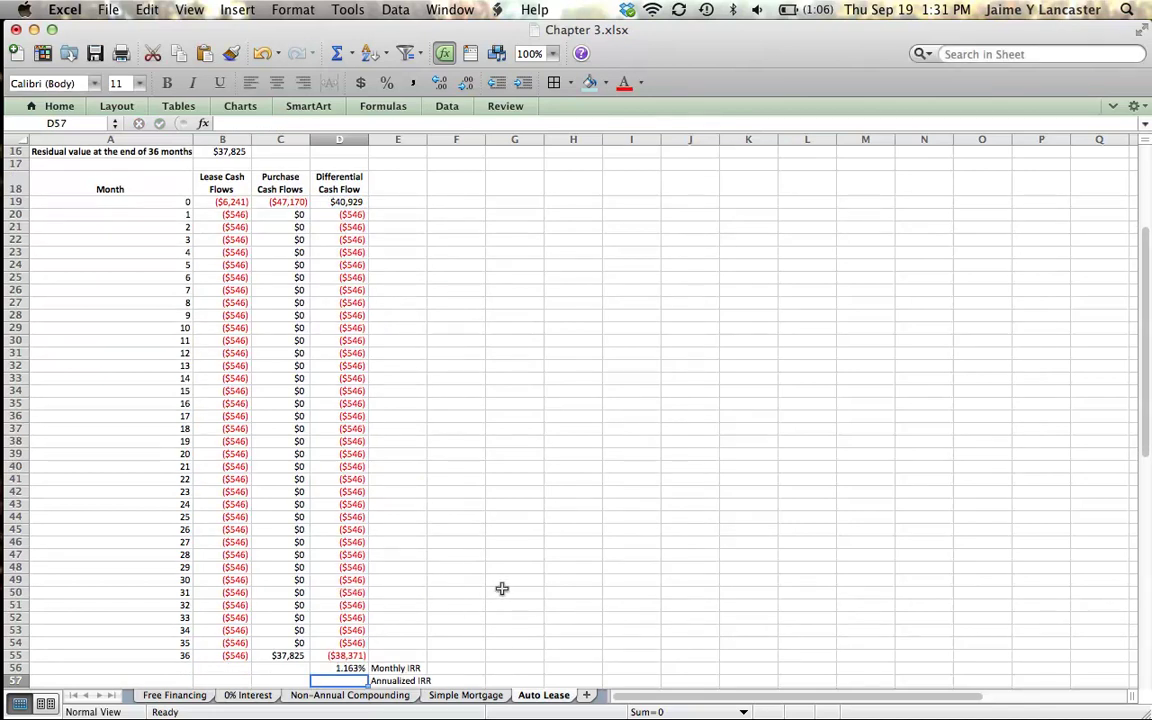
click(346, 667)
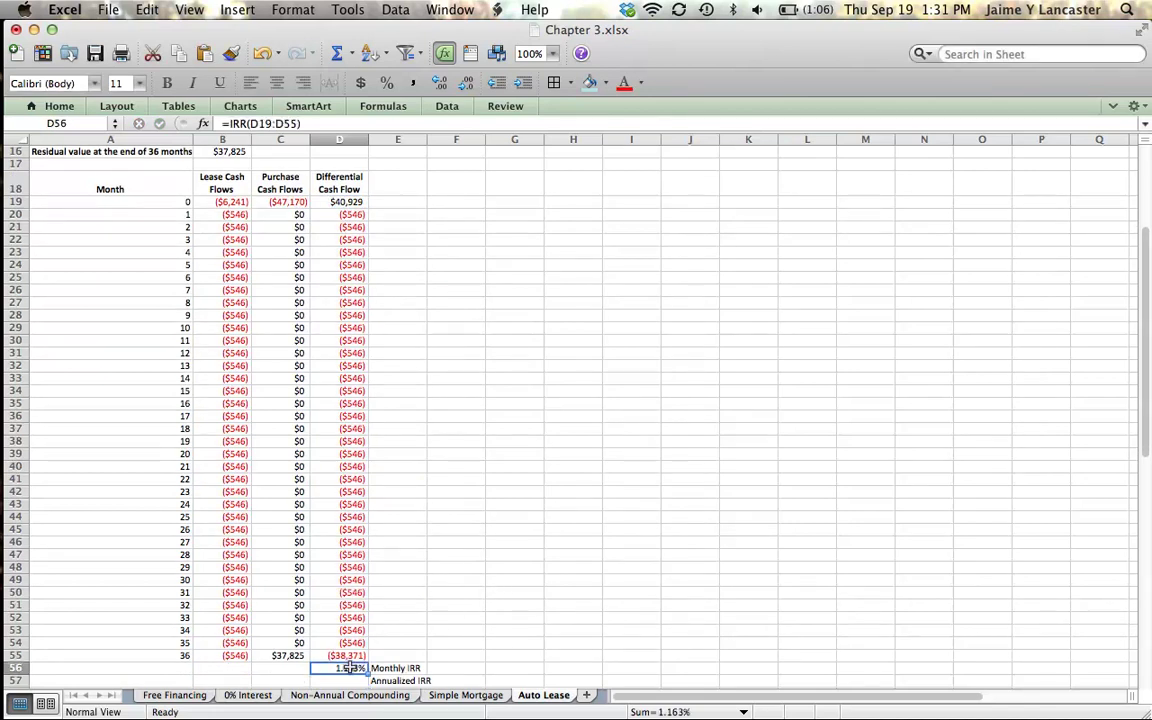
double_click(346, 667)
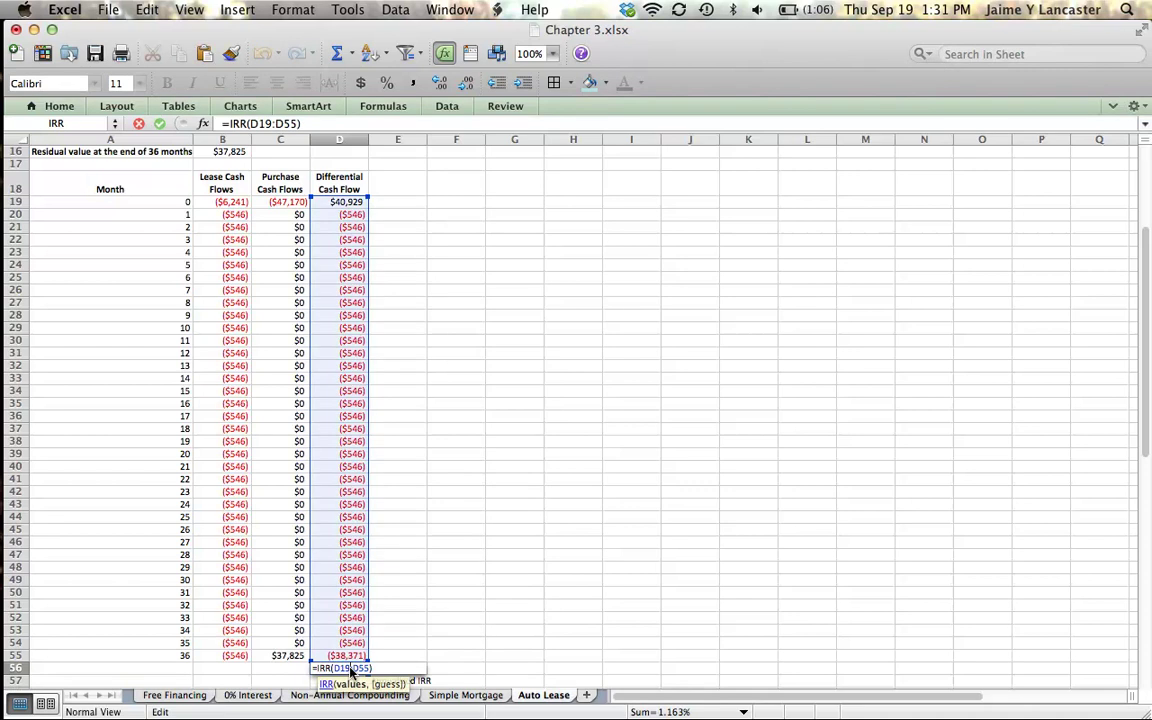
key(Return)
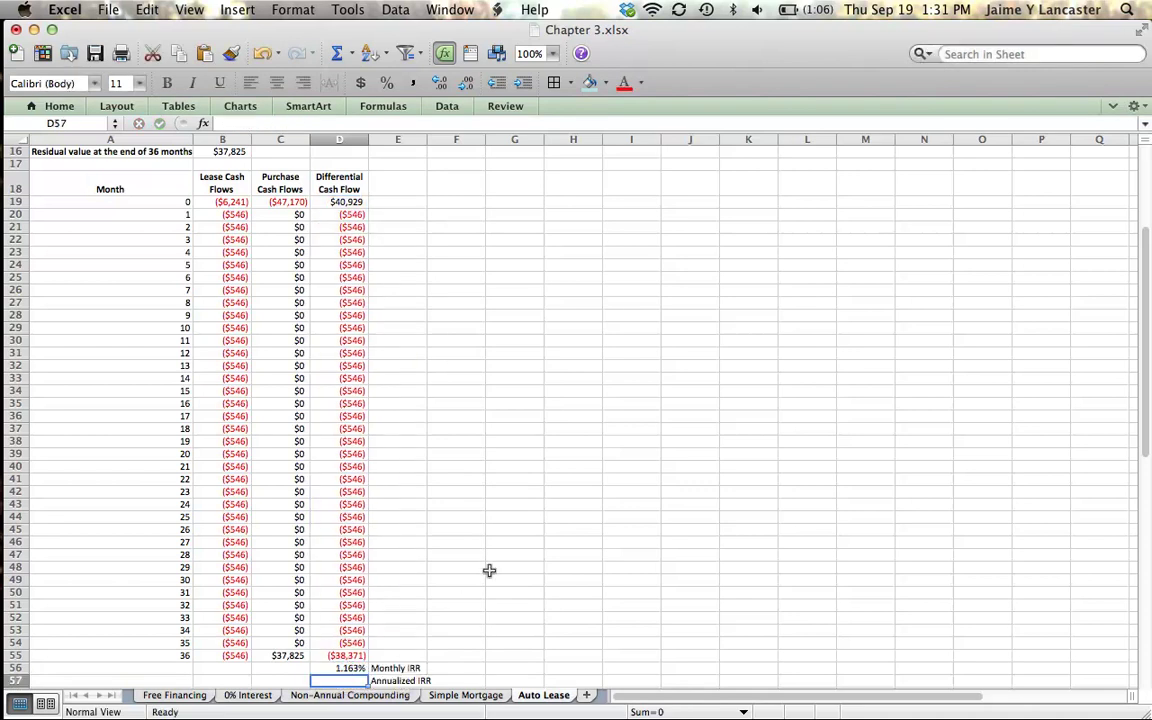
Step: Enter the annualized IRR in D57 by compounding the monthly IRR over 12 months, =(1+D56)^12-1
scroll(494, 563, down, 1)
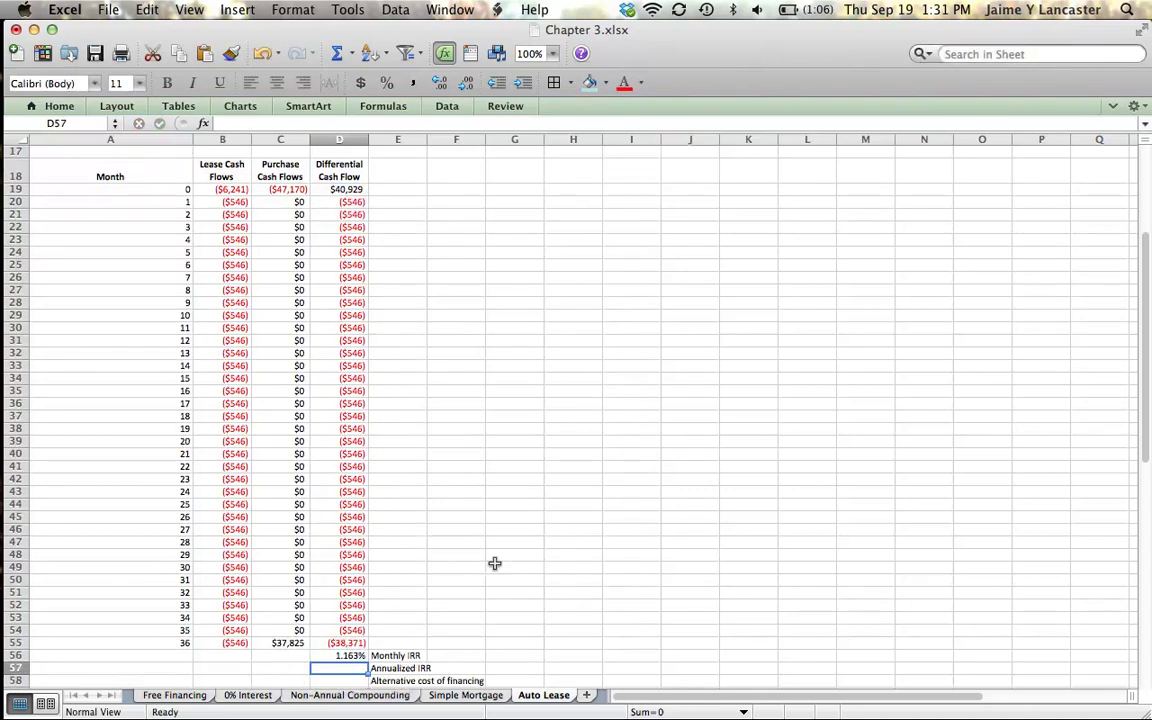
click(342, 656)
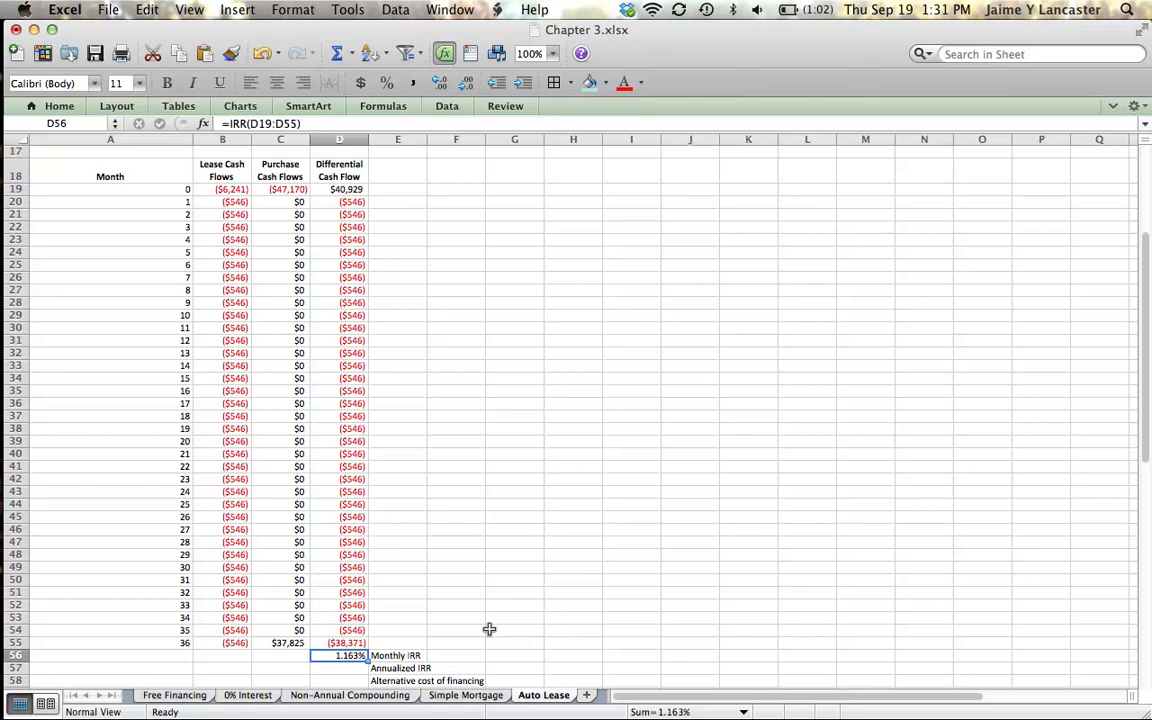
click(344, 668)
text(=()
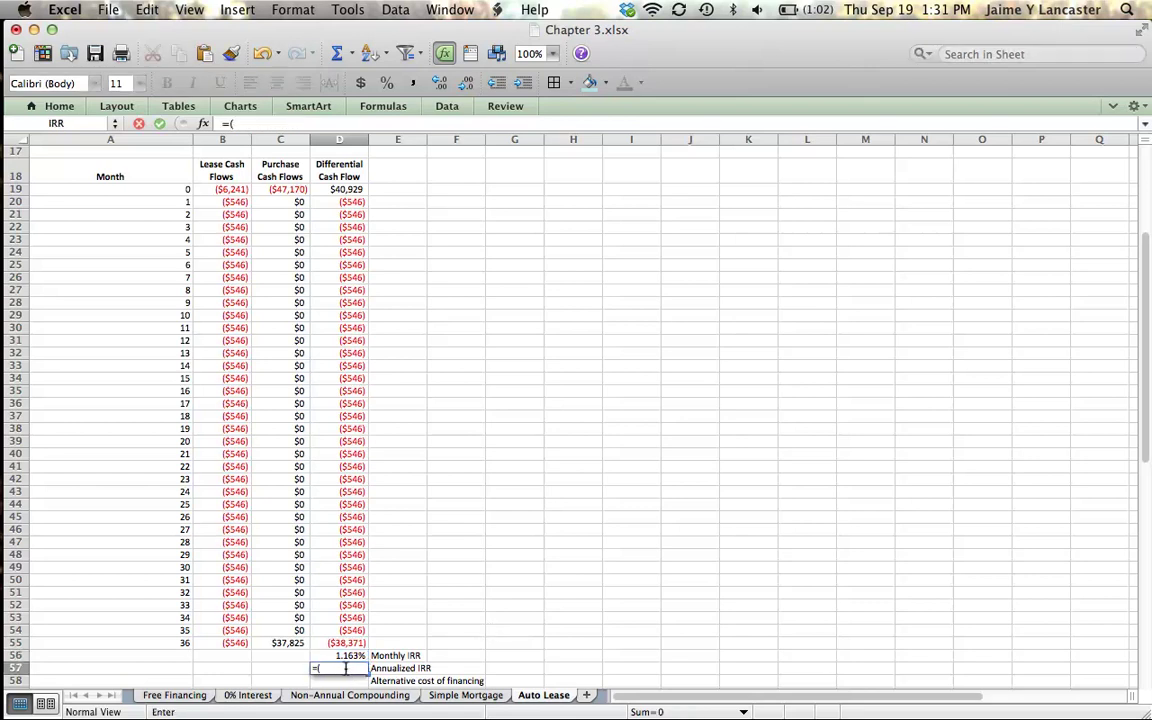
text(1+)
click(348, 658)
text()^12-1)
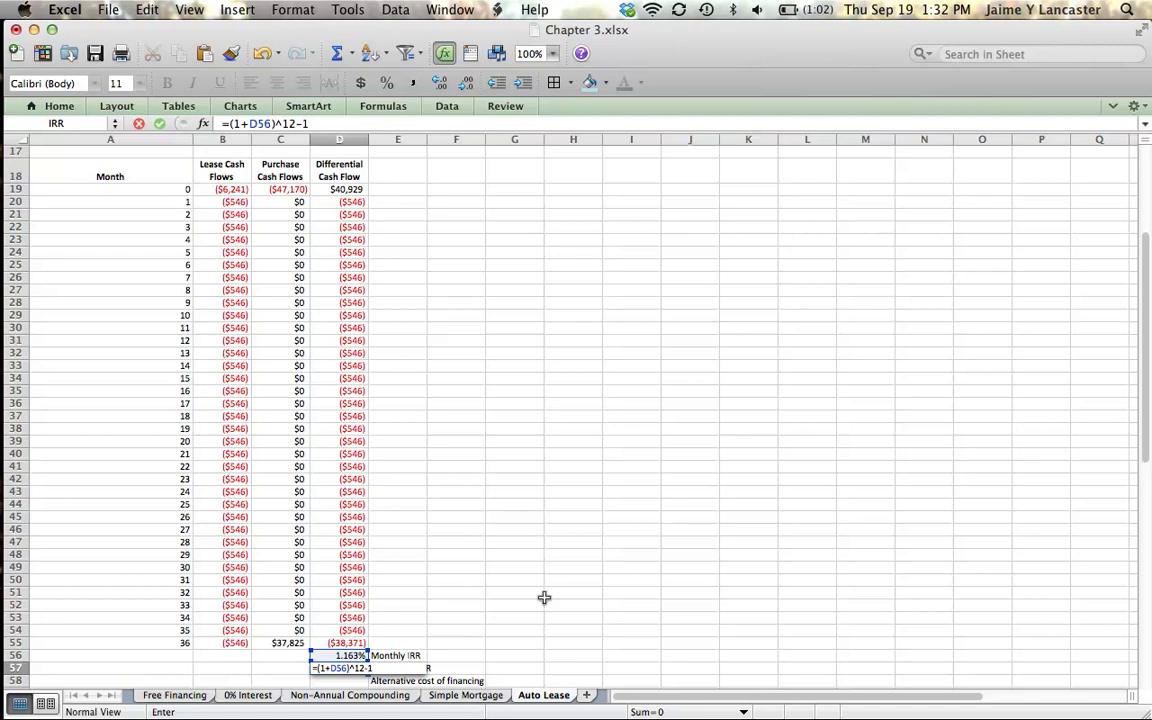
key(Return)
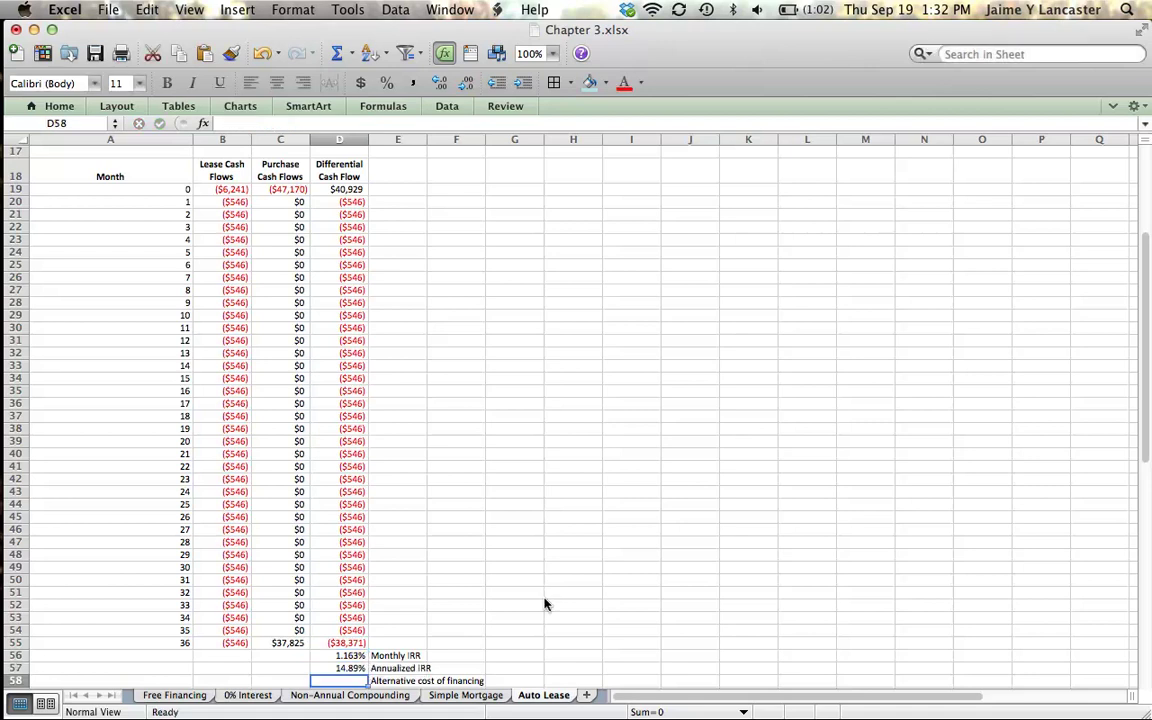
Step: Set the alternative cost of financing in D58 to the loan's interest rate with =B11
scroll(545, 604, down, 4)
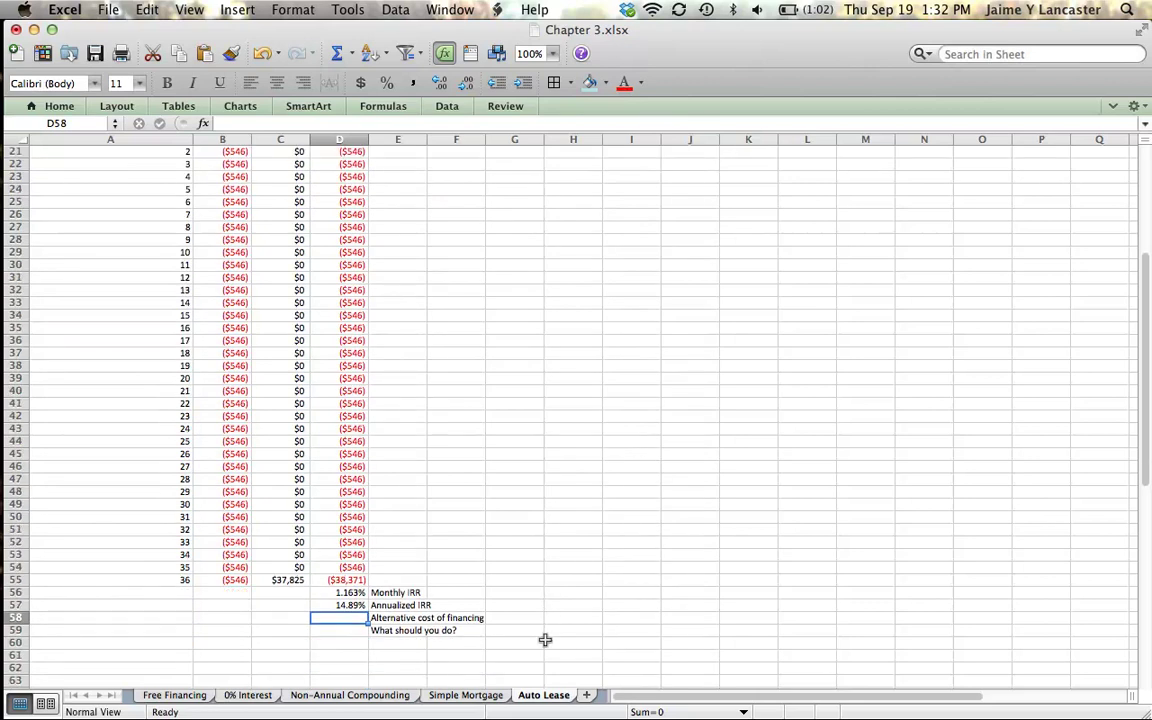
text(=)
click(460, 391)
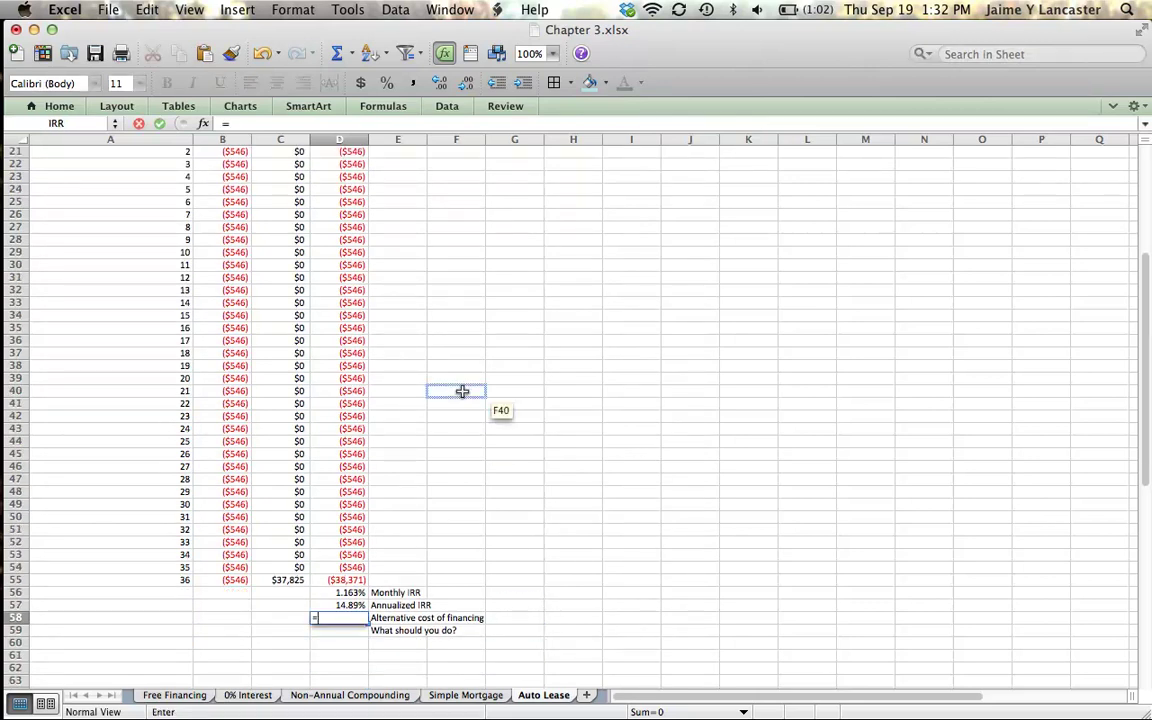
scroll(463, 397, up, 4)
scroll(463, 397, up, 13)
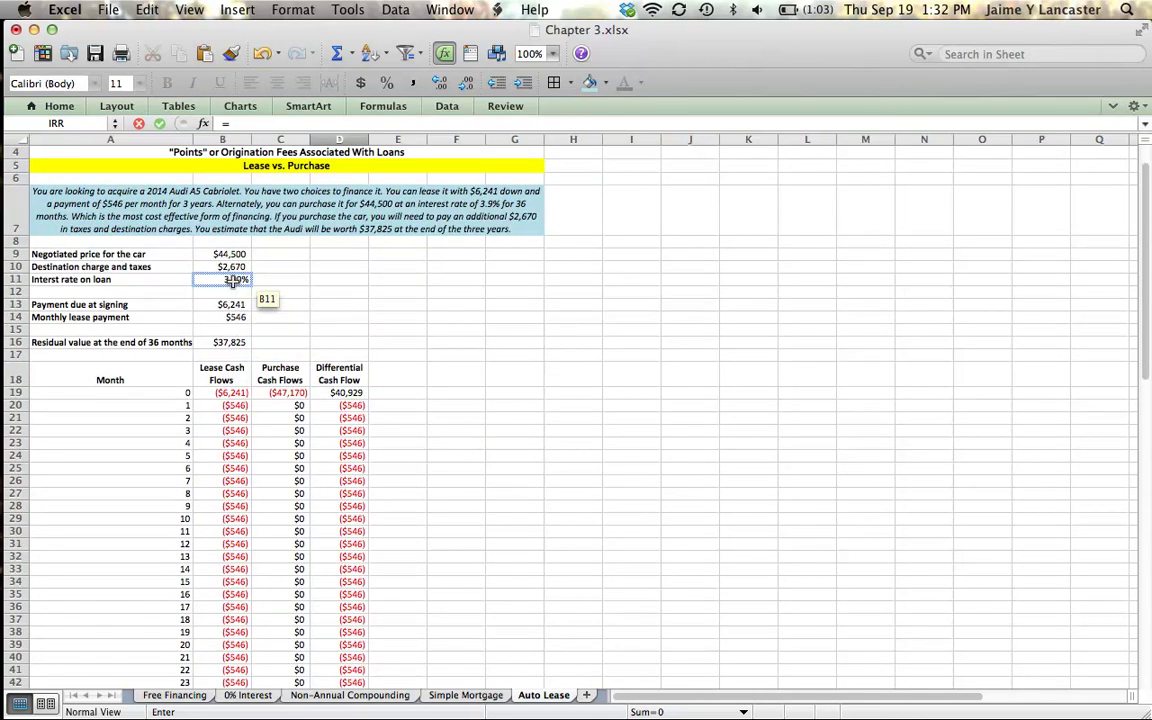
click(232, 282)
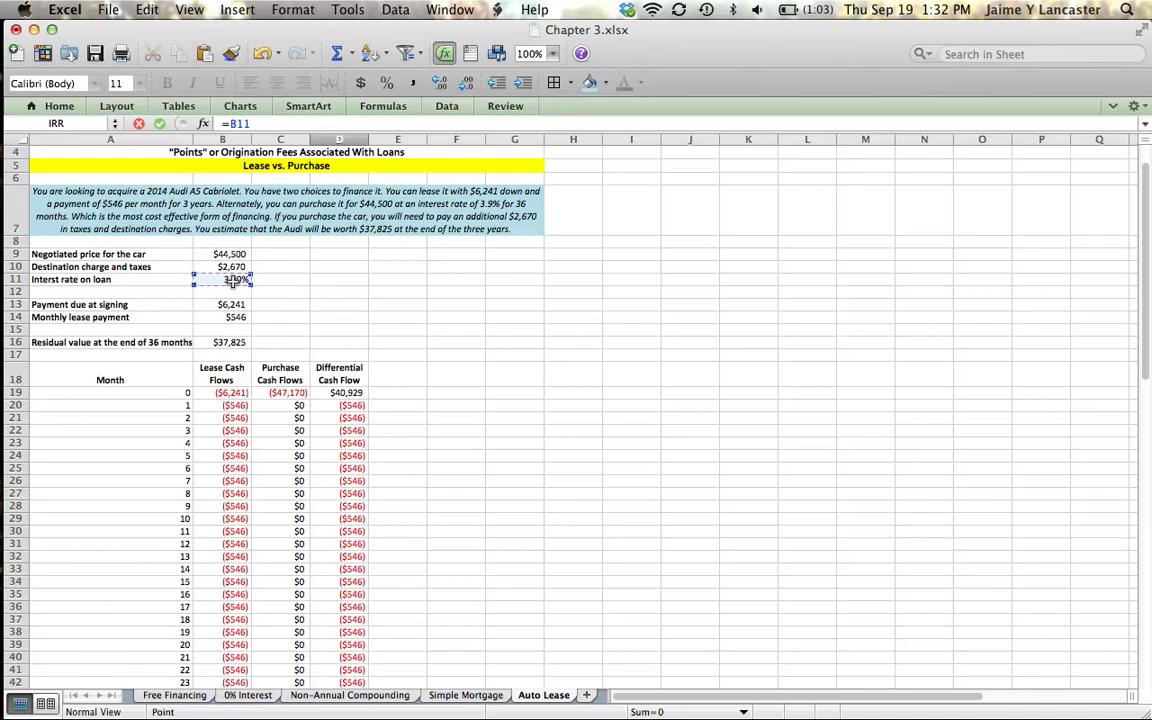
key(Return)
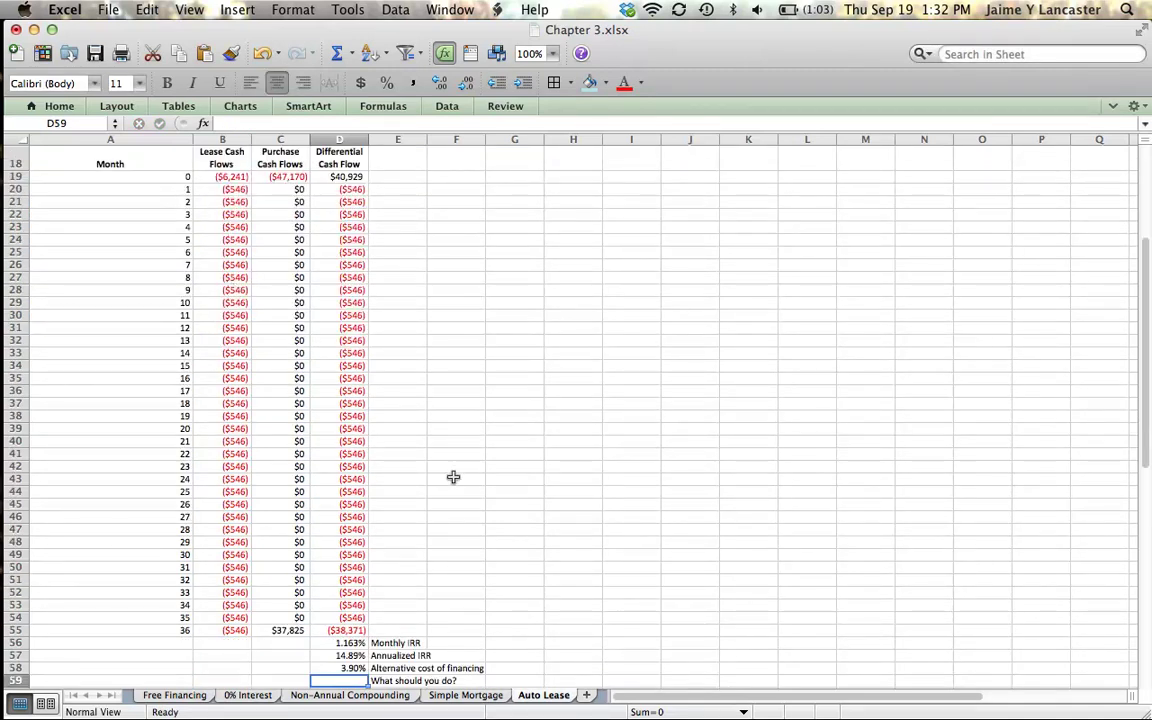
Step: Begin the "What should you do?" formula in D59 as =if(D57:D58,"purchase", leaving the formula open
scroll(453, 477, down, 1)
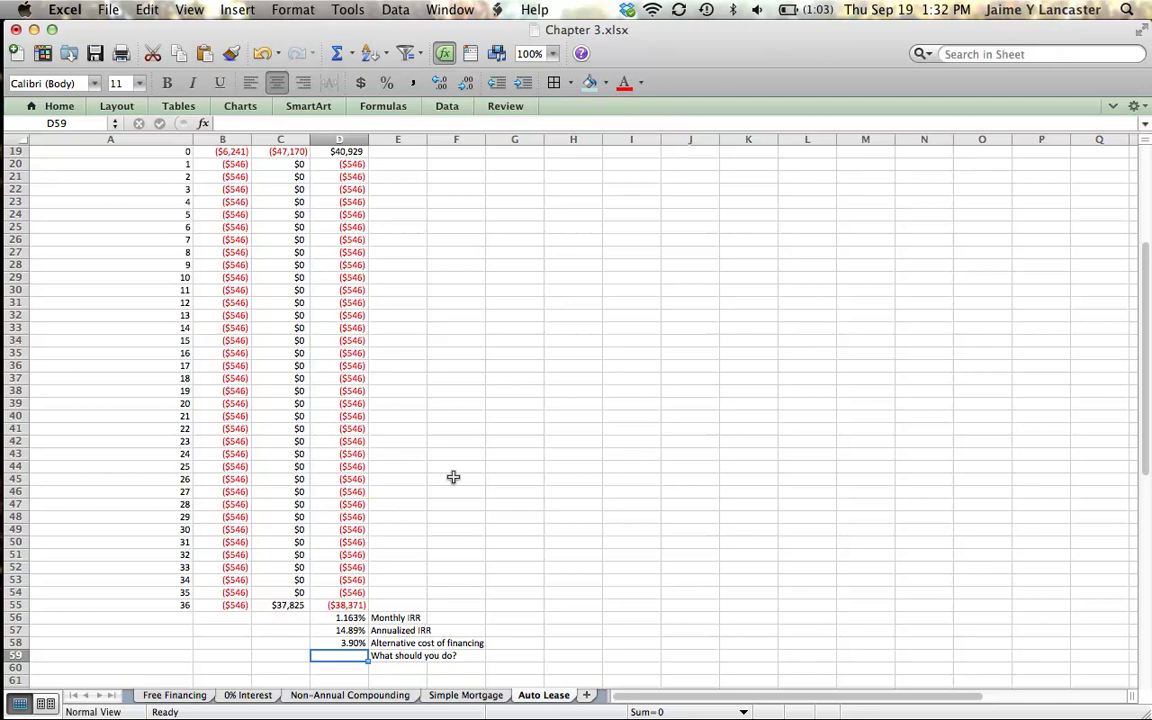
text(=if()
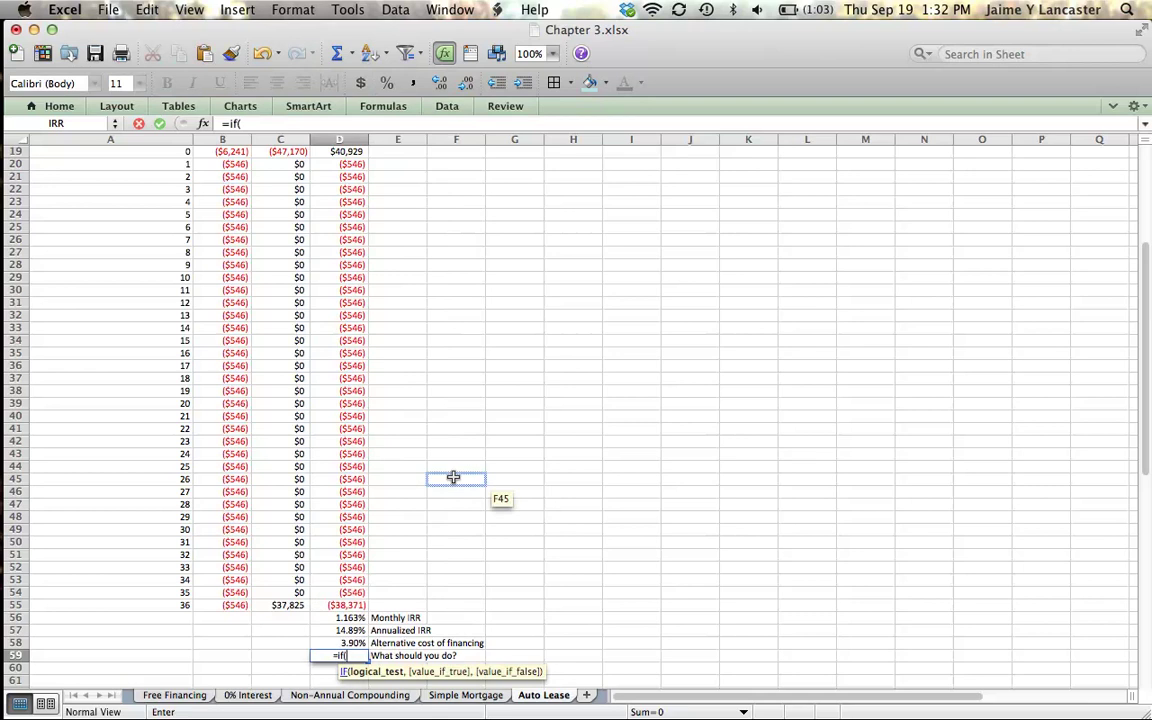
click(350, 632)
shift+click(352, 632)
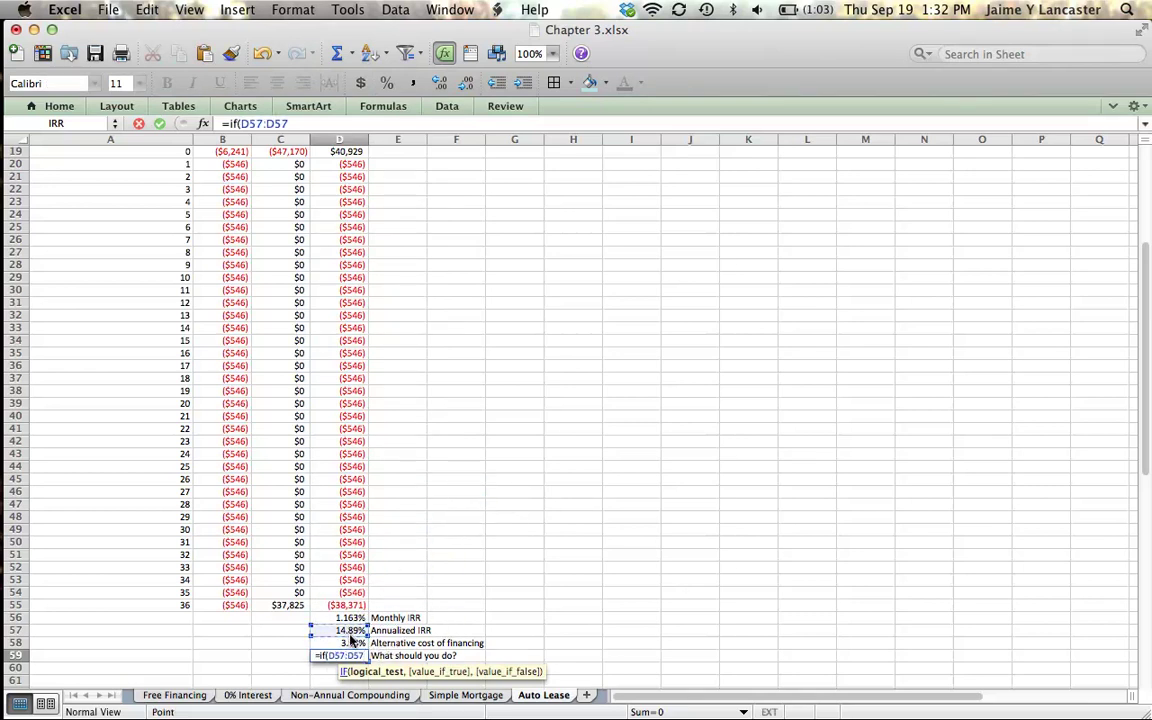
click(345, 643)
text(,"purcha)
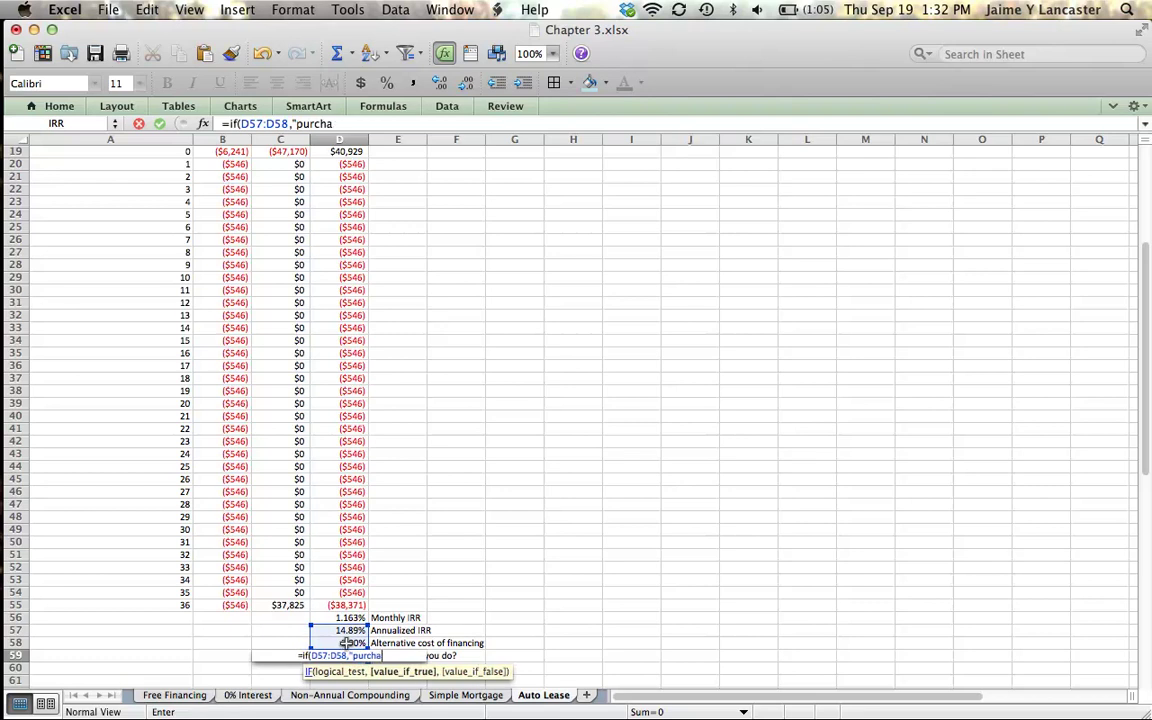
text(se")
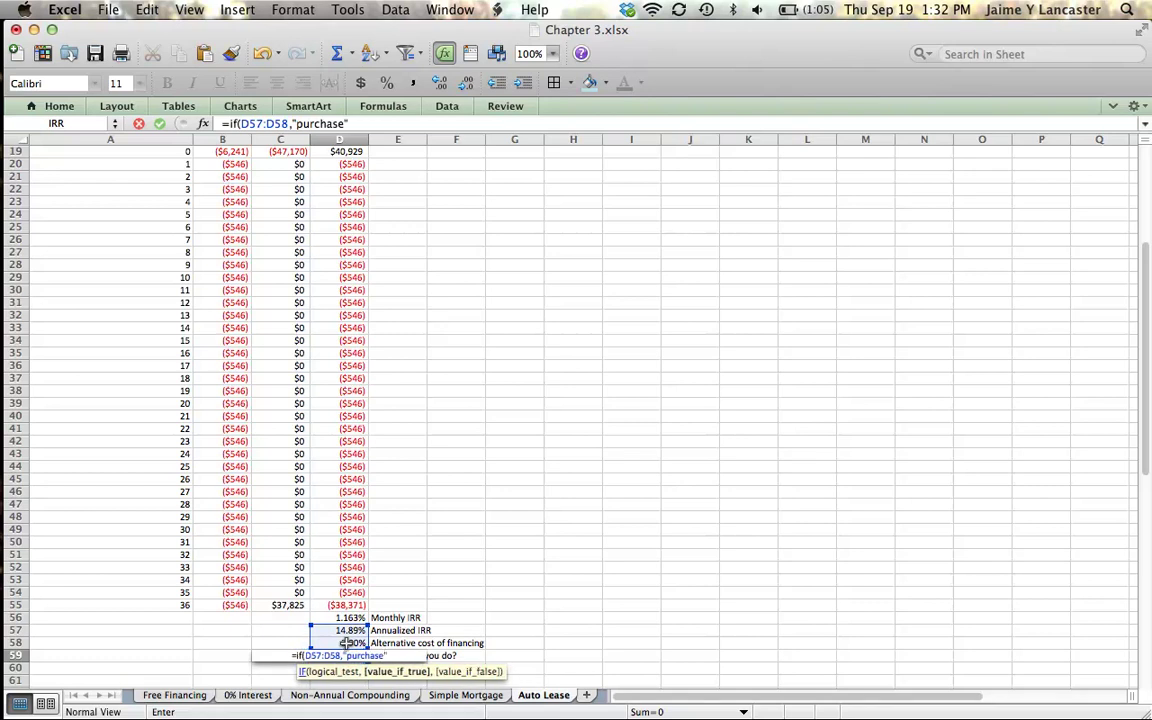
mouse_move(8, 655)
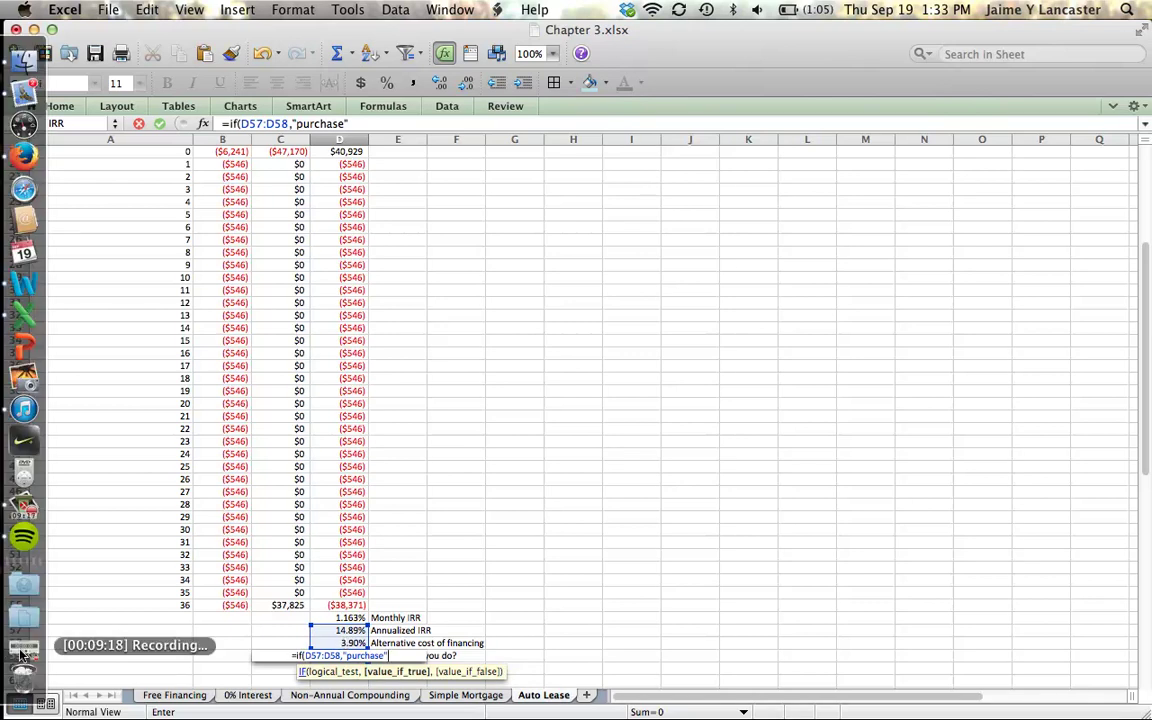
click(20, 655)
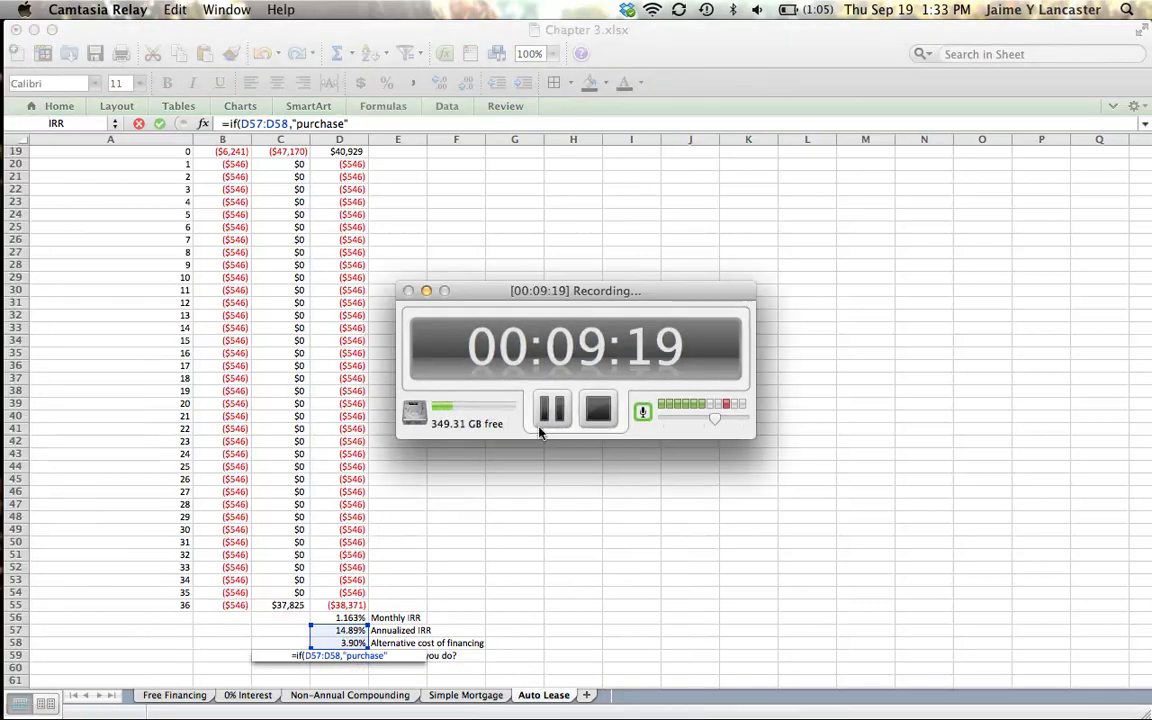
click(549, 412)
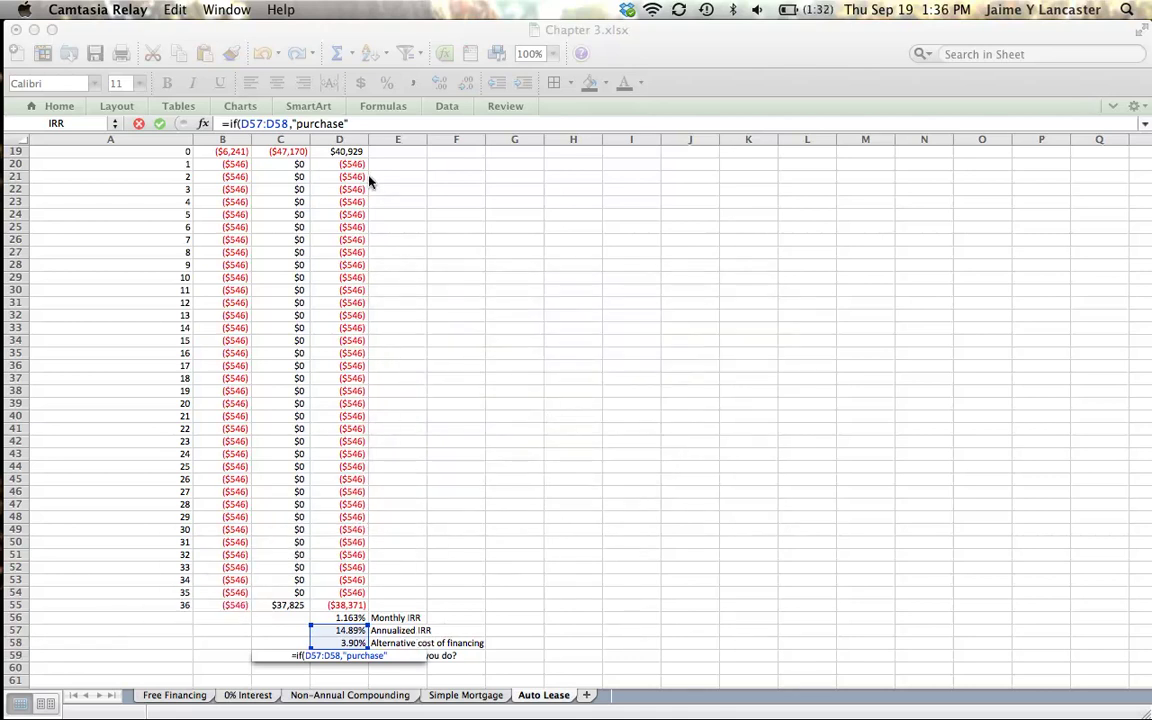
Step: Correct the logical test of the IF formula in D59 to D57>D58
click(359, 123)
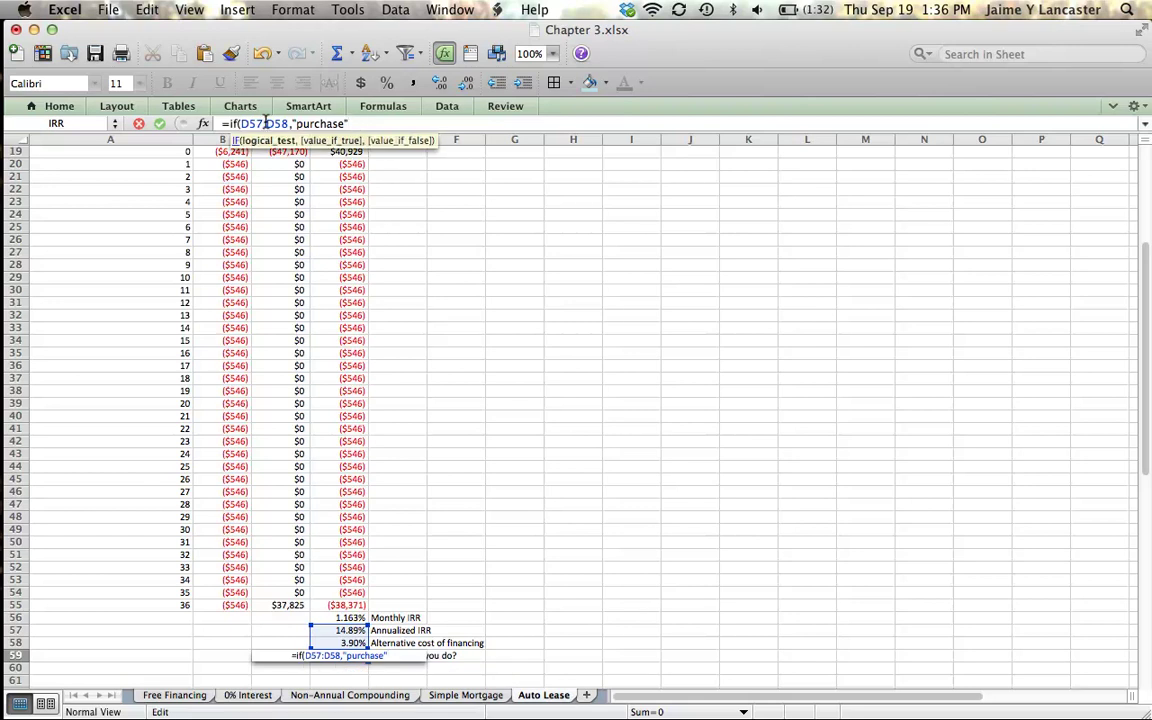
key(BackSpace)
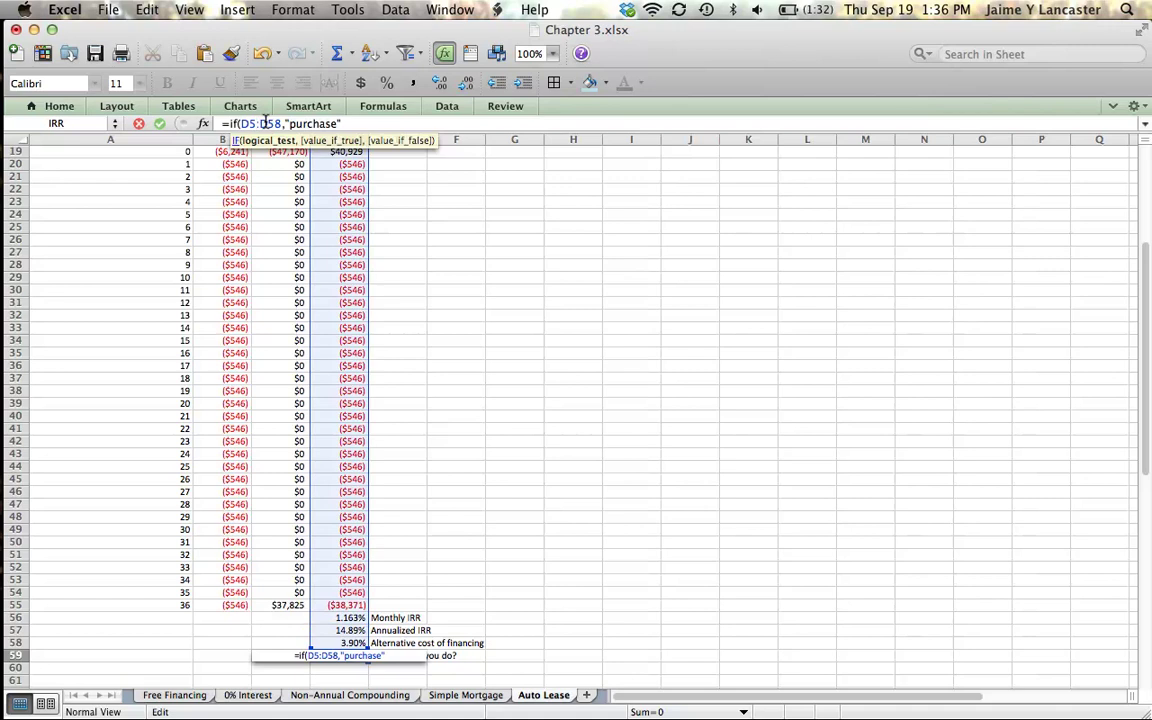
text(7)
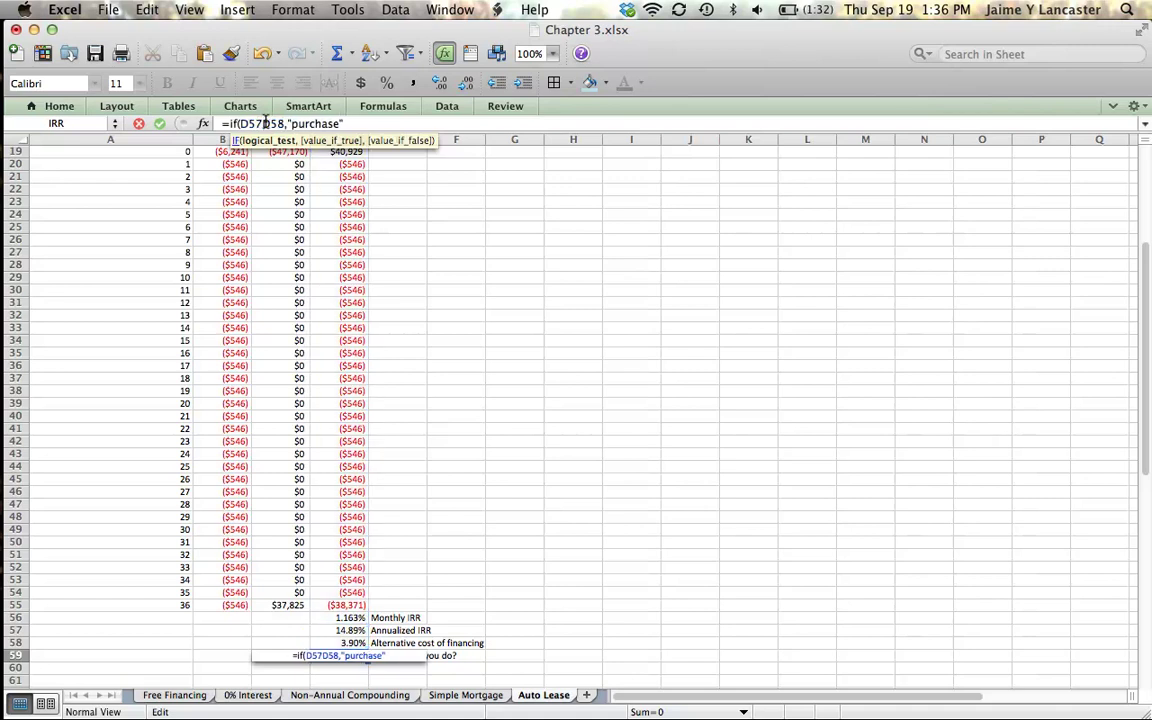
key(Delete)
text(>)
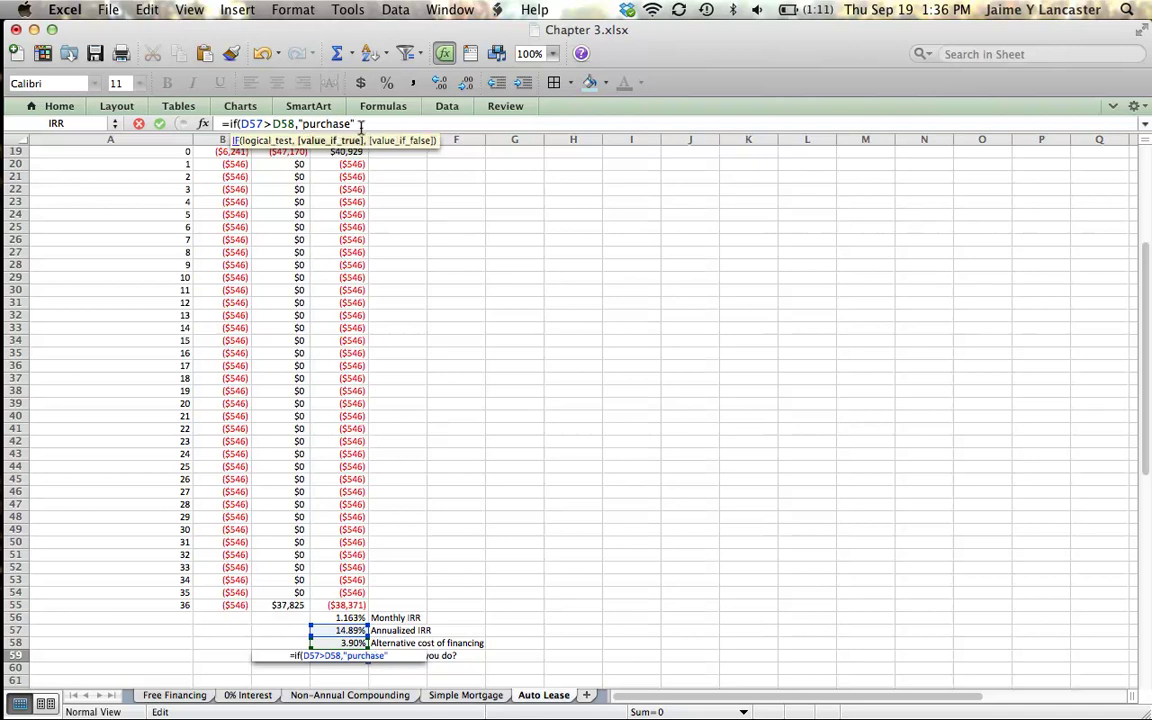
Step: Add "lease" as the false result and enter the decision formula in D59 as =if(D57>D58,"purchase","lease")
text(,"le)
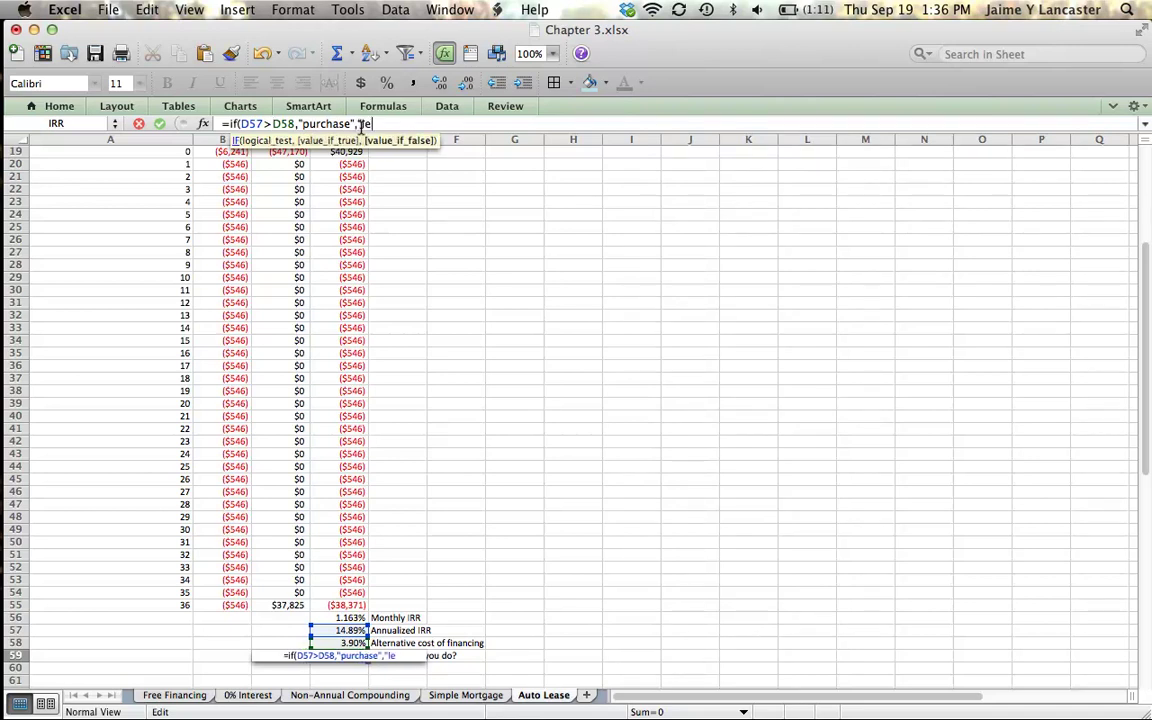
text(ase"))
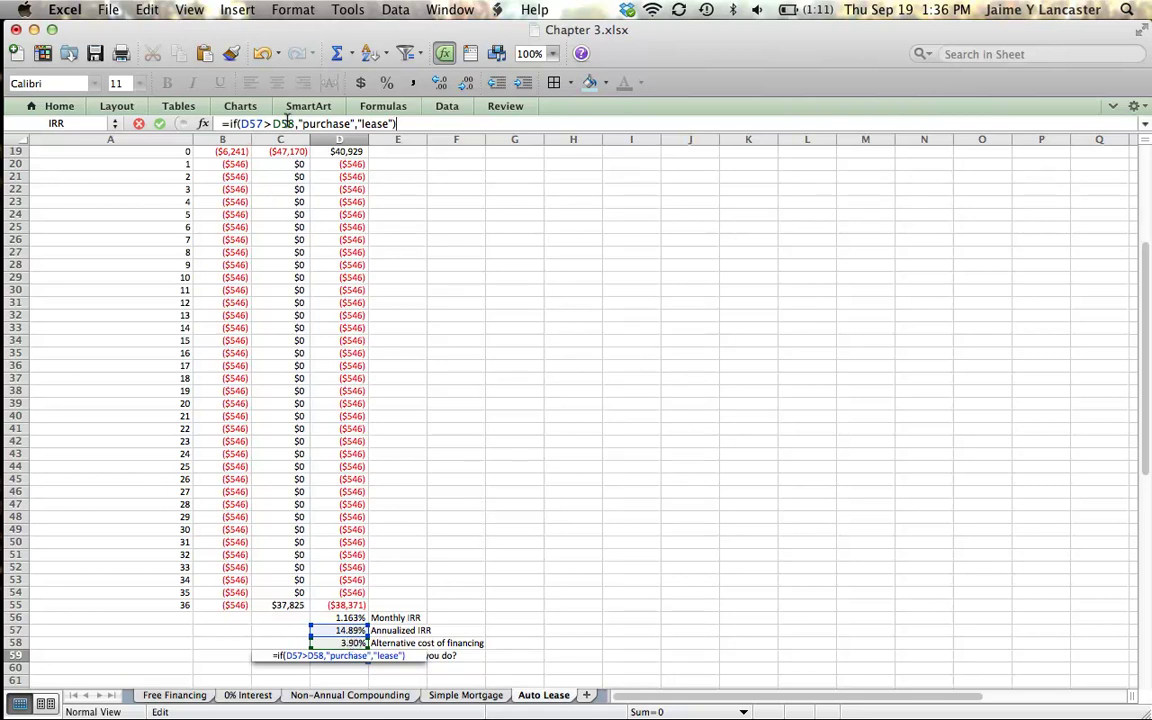
click(334, 123)
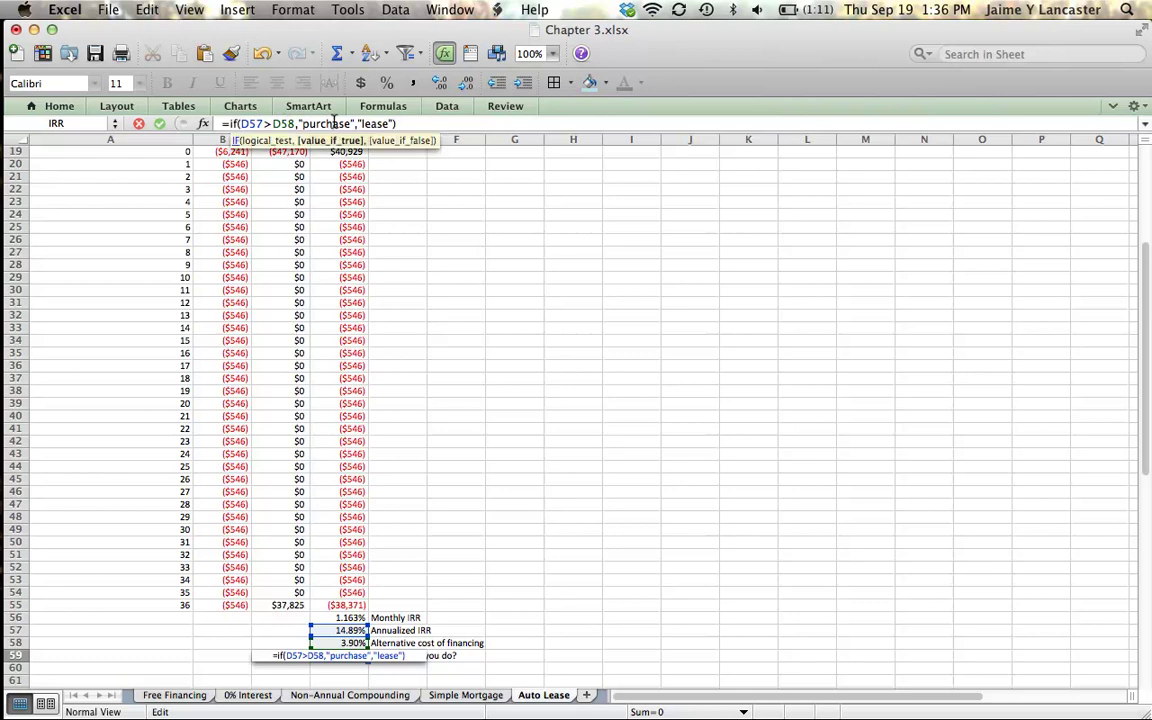
click(379, 123)
key(Return)
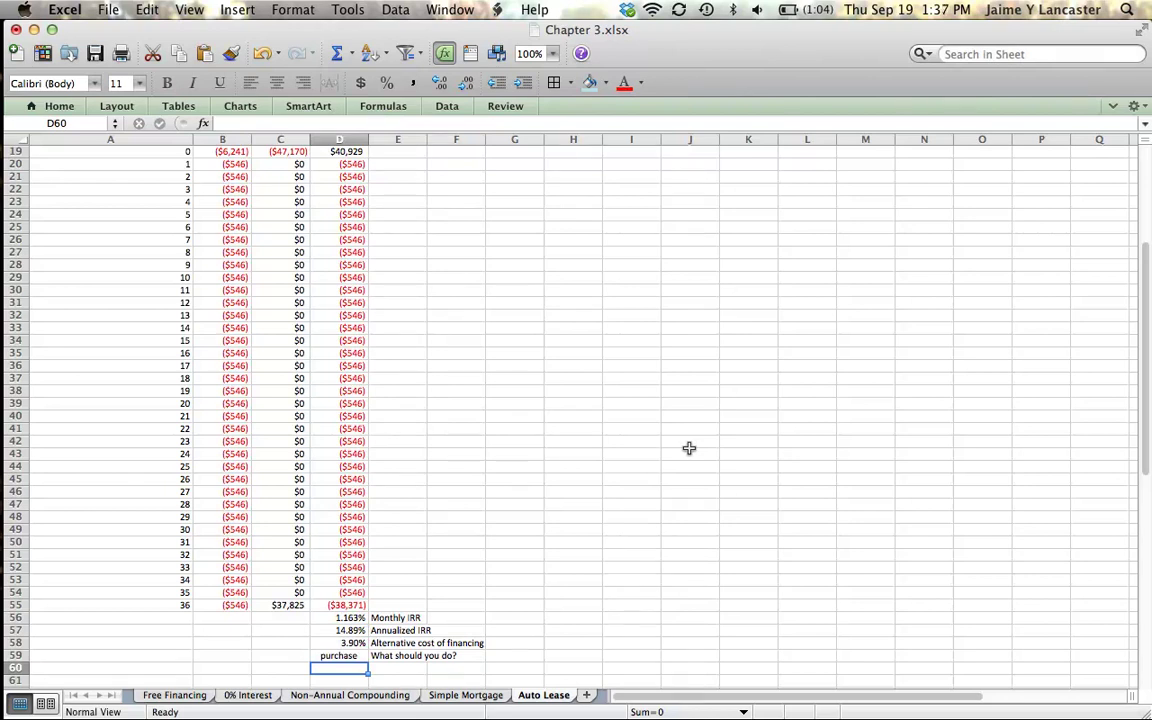
mouse_move(8, 540)
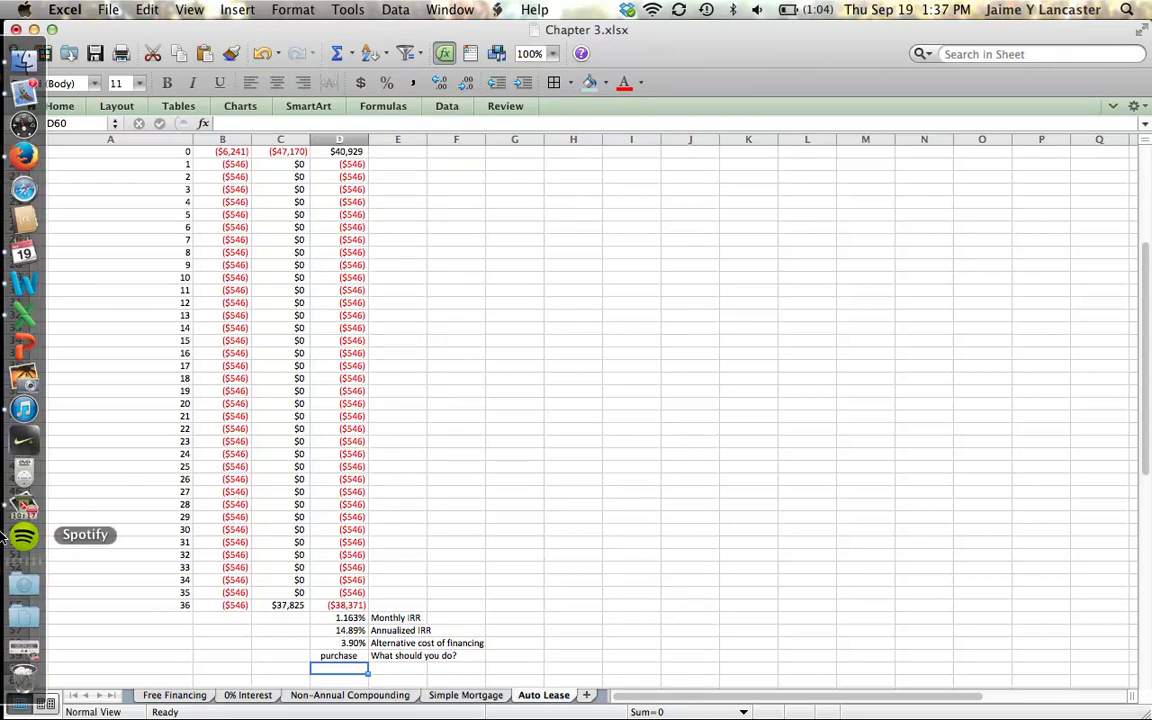